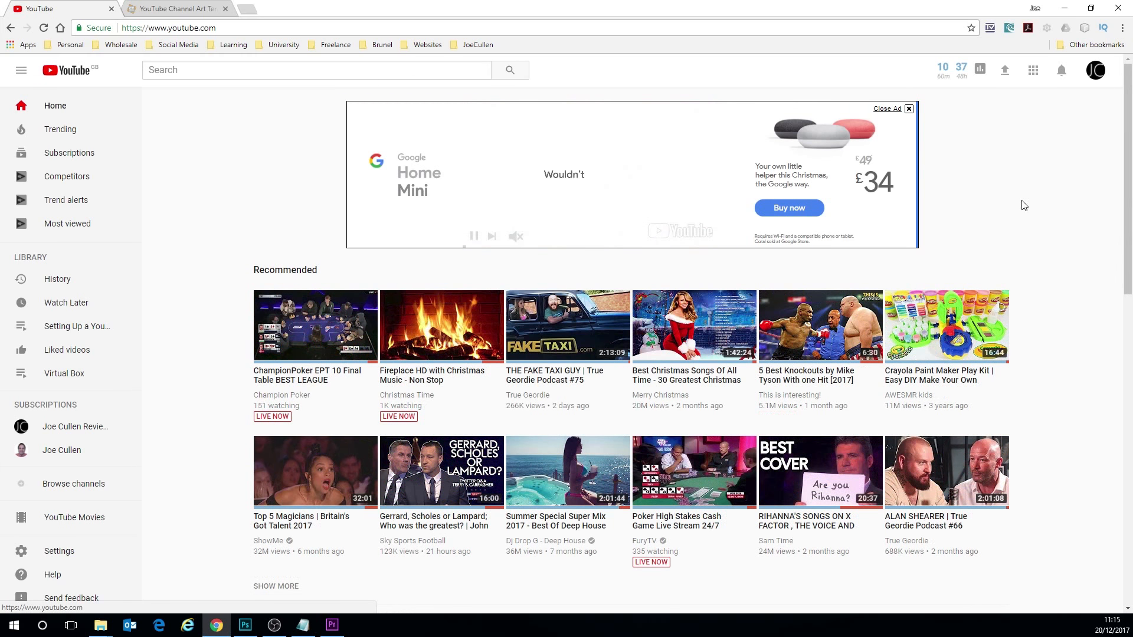
- Open your own YouTube channel page and bring up the channel art upload dialog
click(1094, 74)
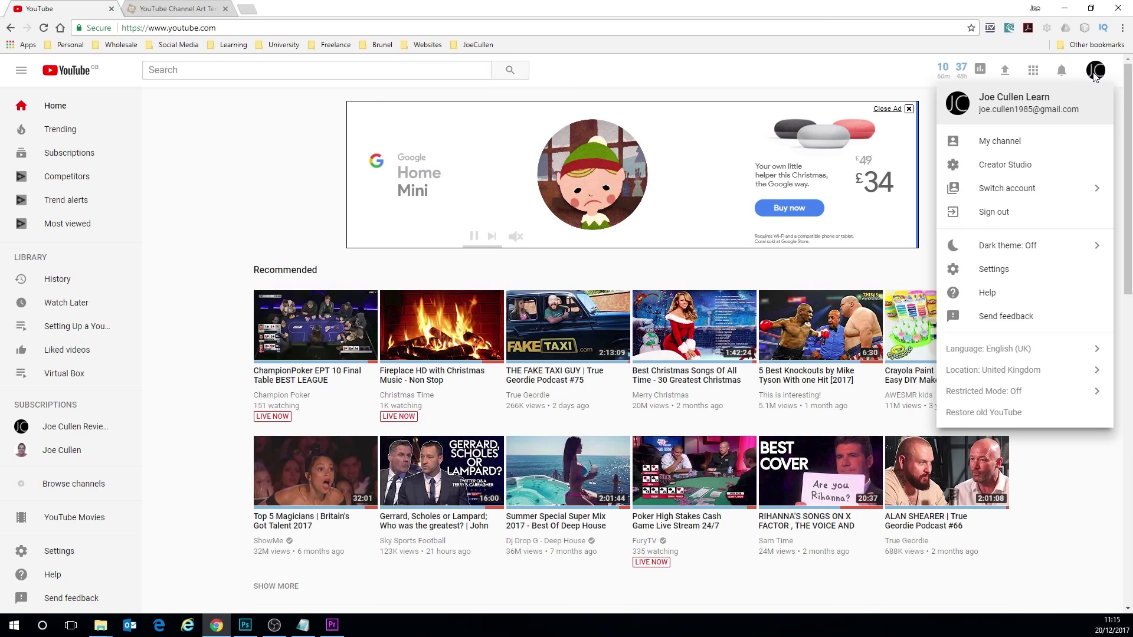
click(1001, 143)
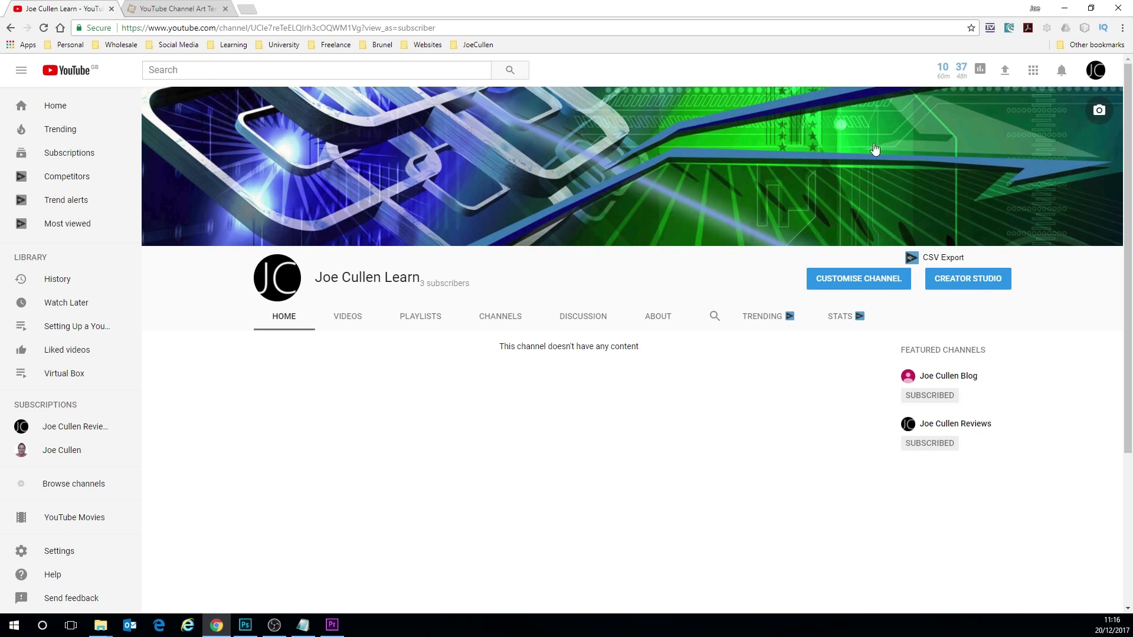
click(1099, 110)
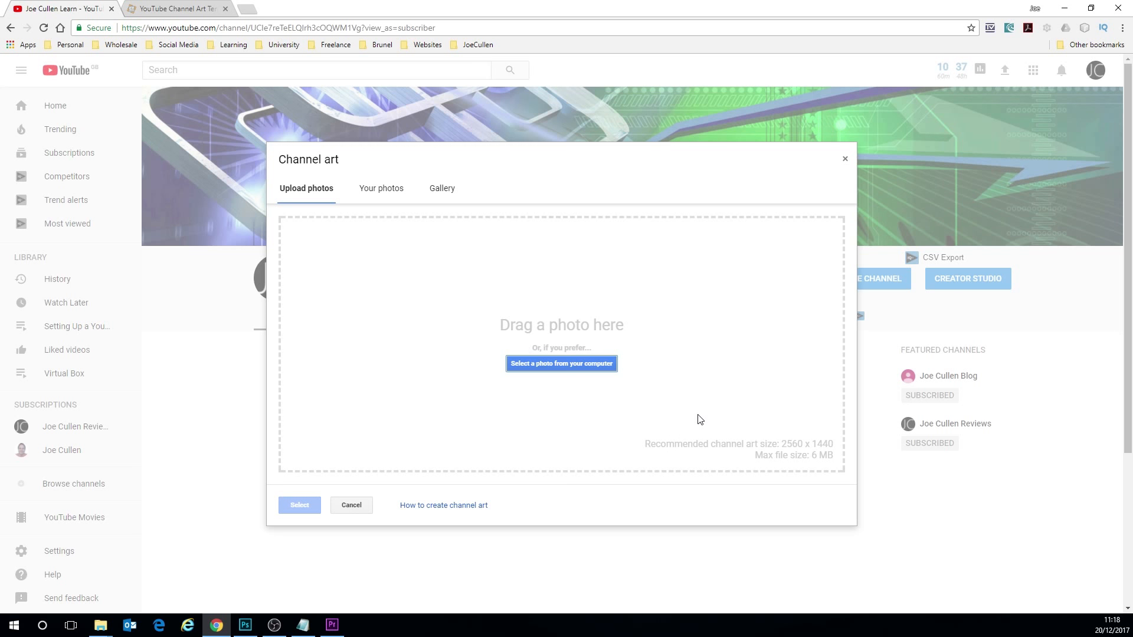
- Review the channel art template article on ct-social.com for recommended sizes, safe area and template download, and return to the YouTube upload dialog
click(186, 8)
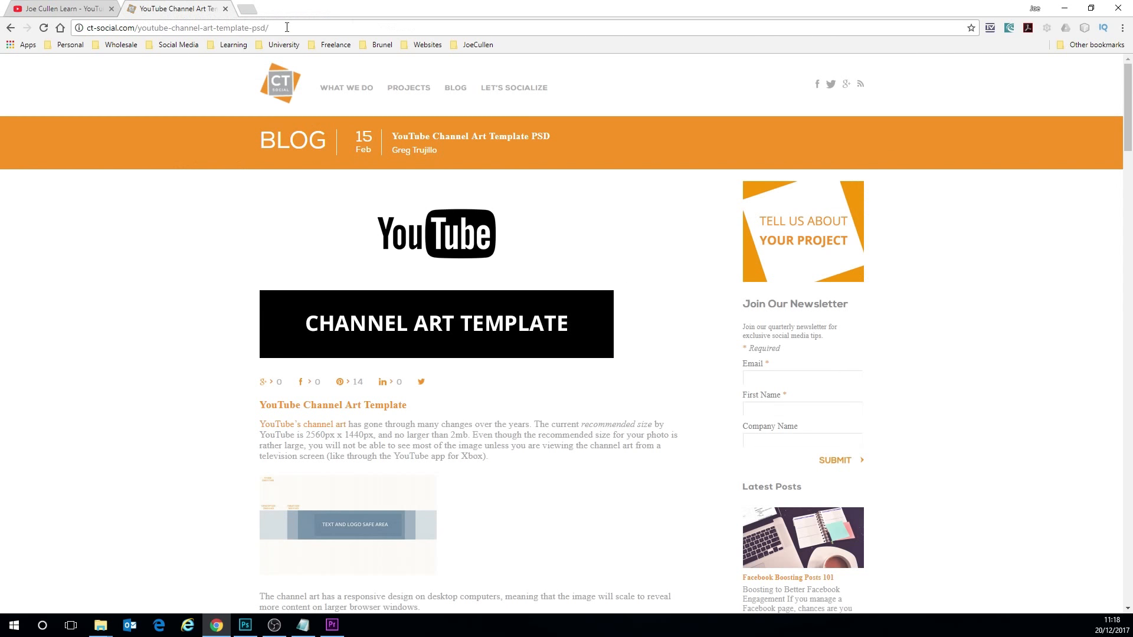
drag(286, 27, 83, 30)
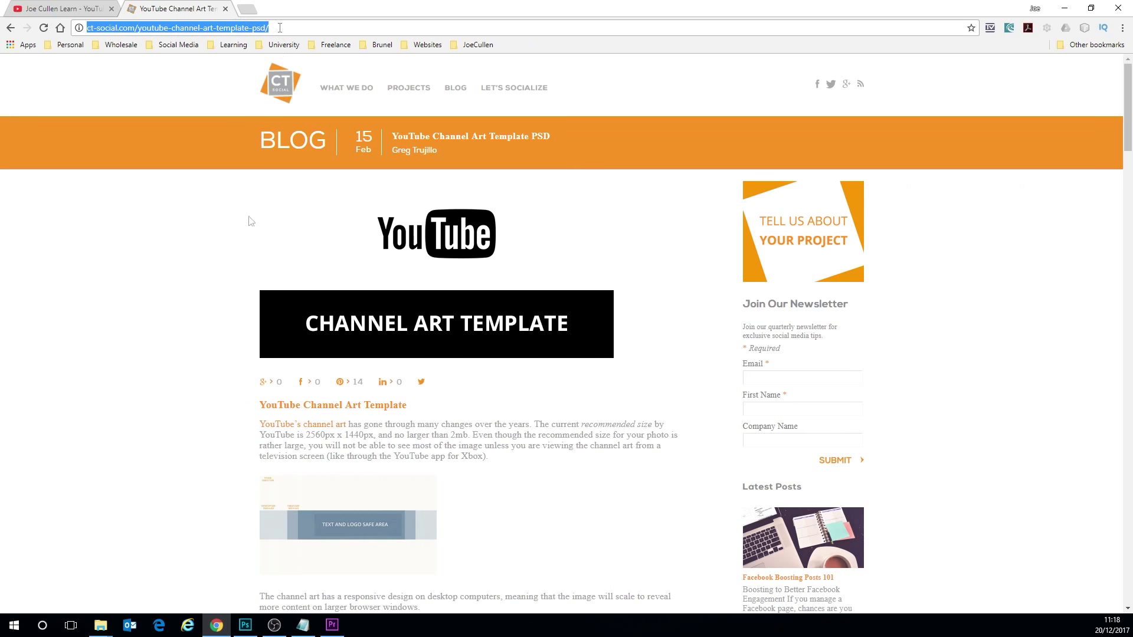
click(178, 345)
scroll(225, 346, down, 8)
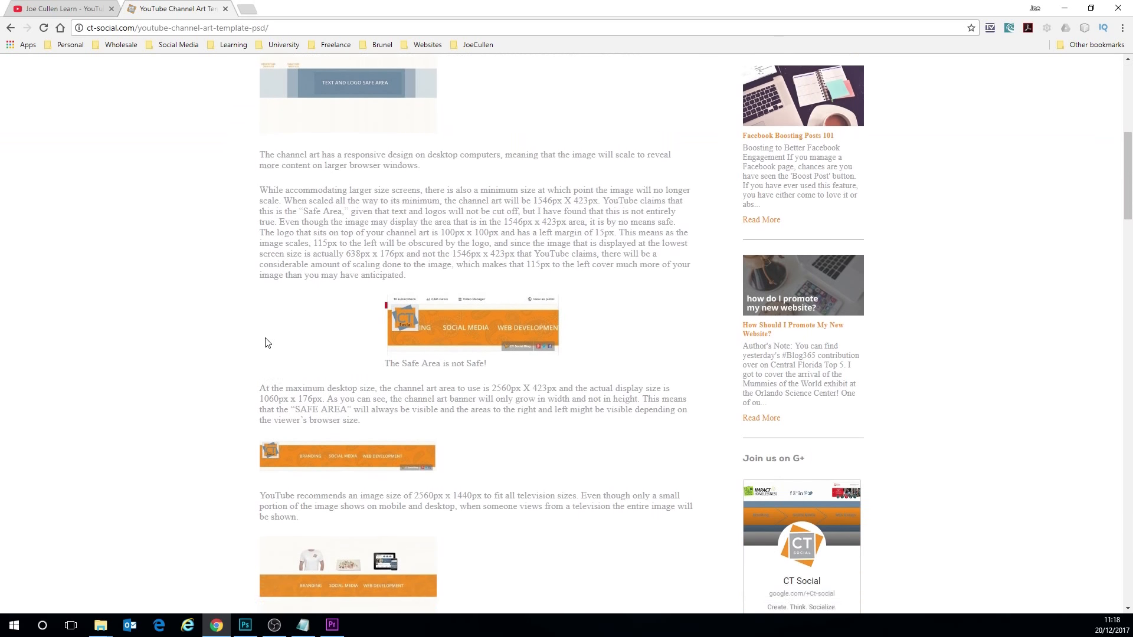
scroll(265, 342, down, 10)
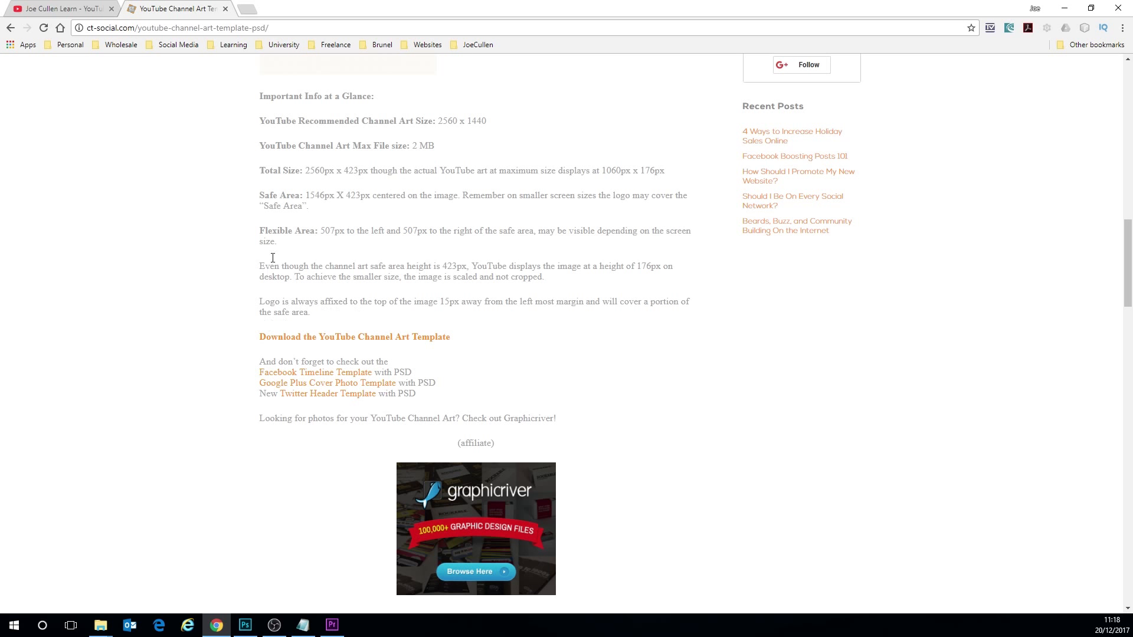
scroll(230, 285, up, 2)
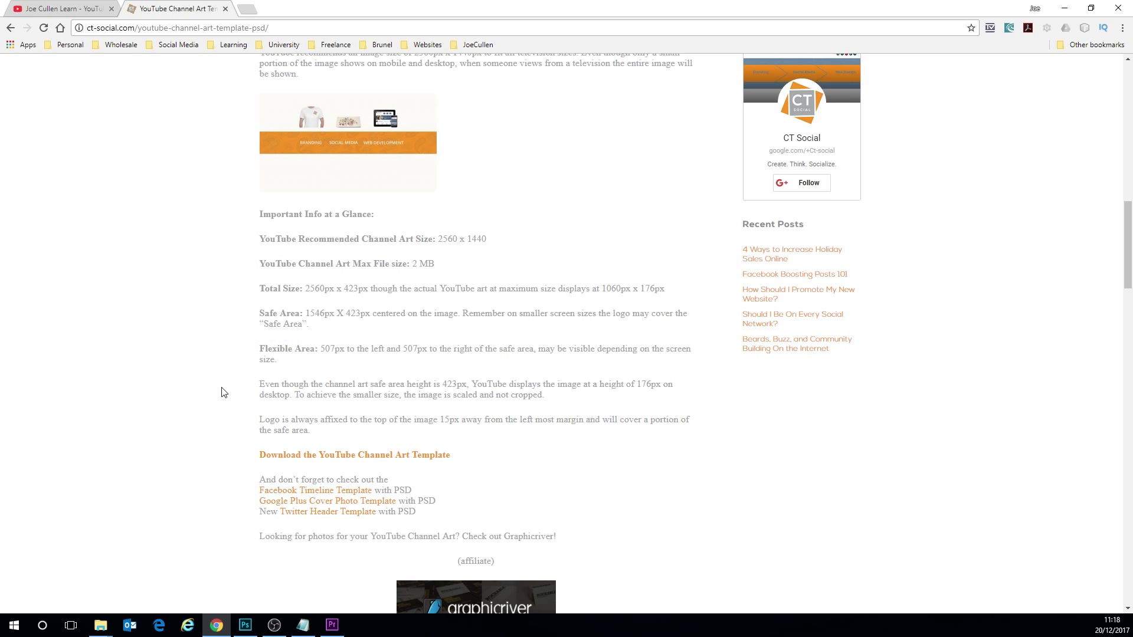
scroll(223, 376, up, 8)
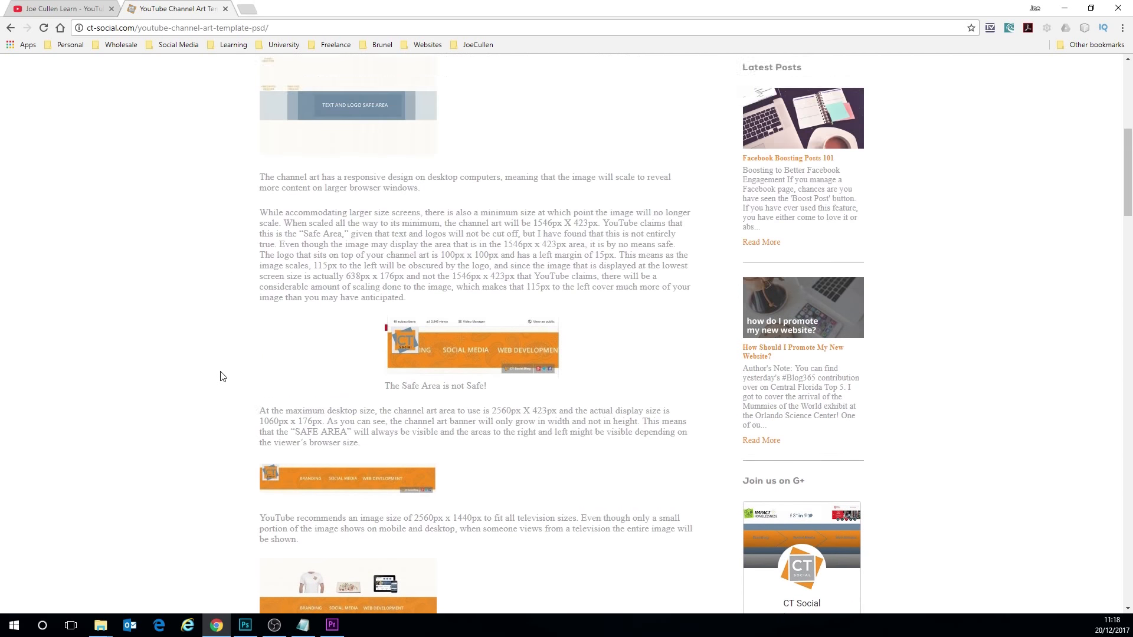
scroll(223, 376, up, 4)
click(74, 8)
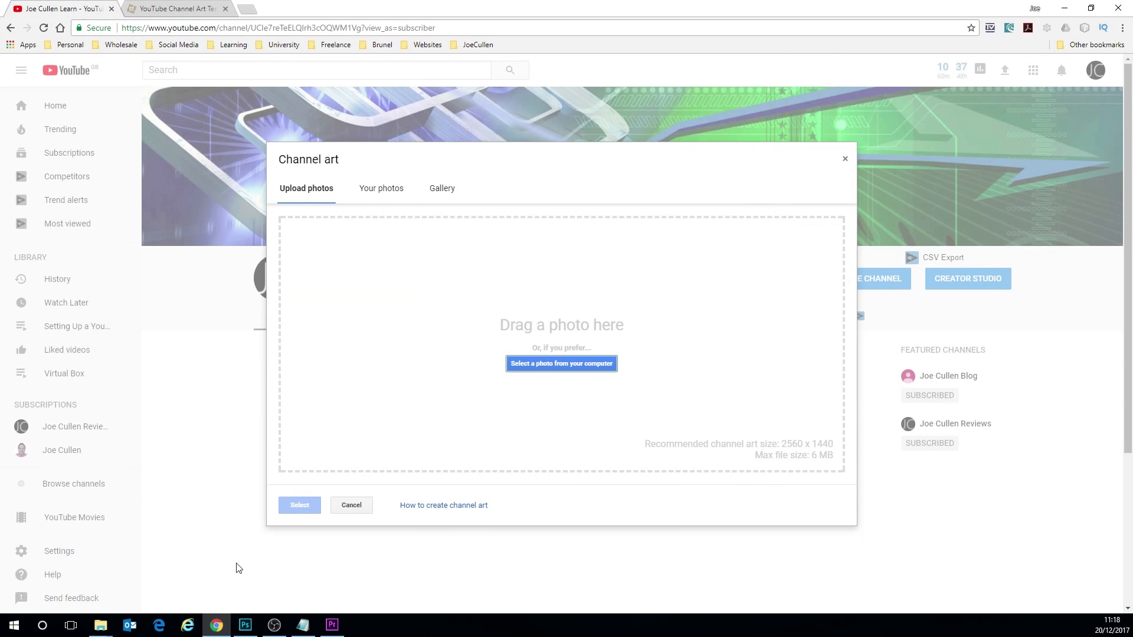
- Switch to Photoshop, look through the open banner documents, and close YouTube_Channel_Art_Template_original.psd
click(245, 625)
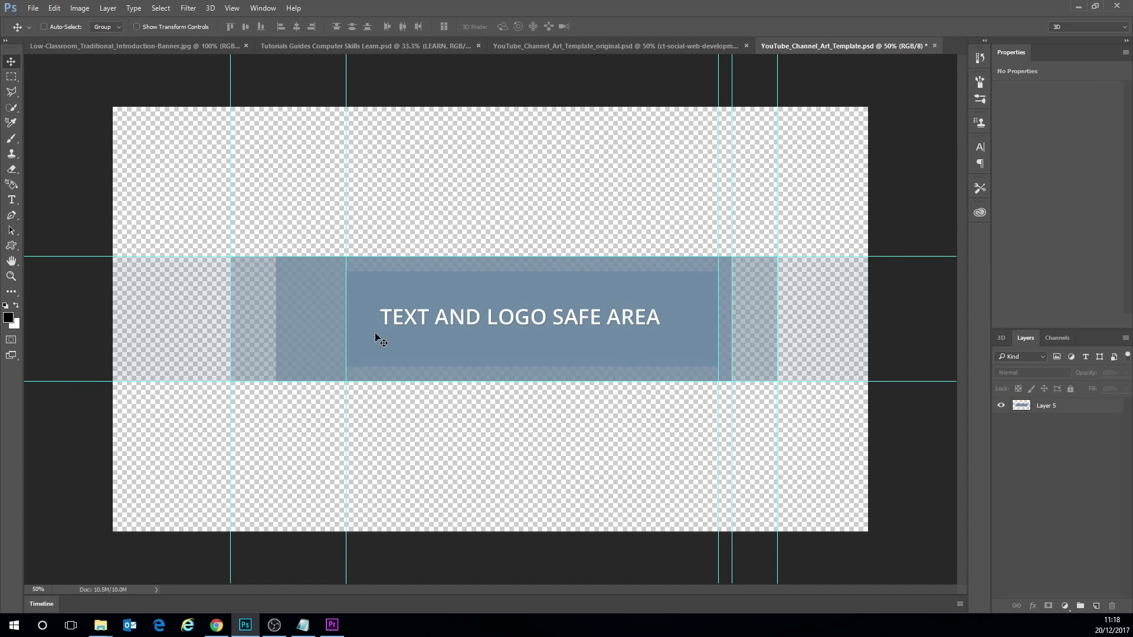
click(628, 42)
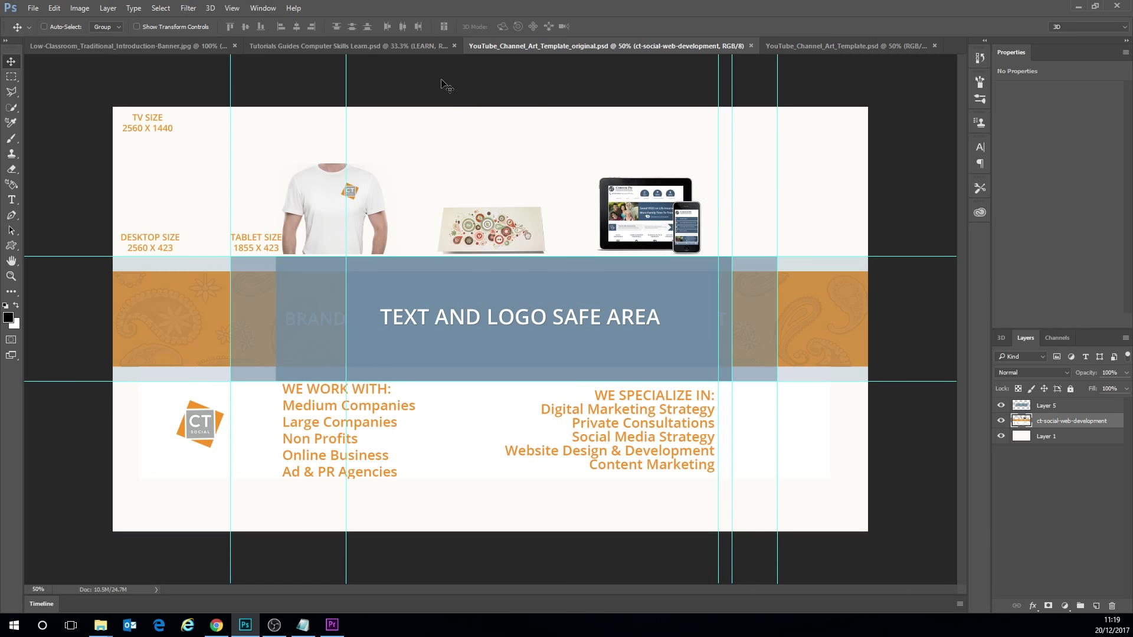
click(788, 51)
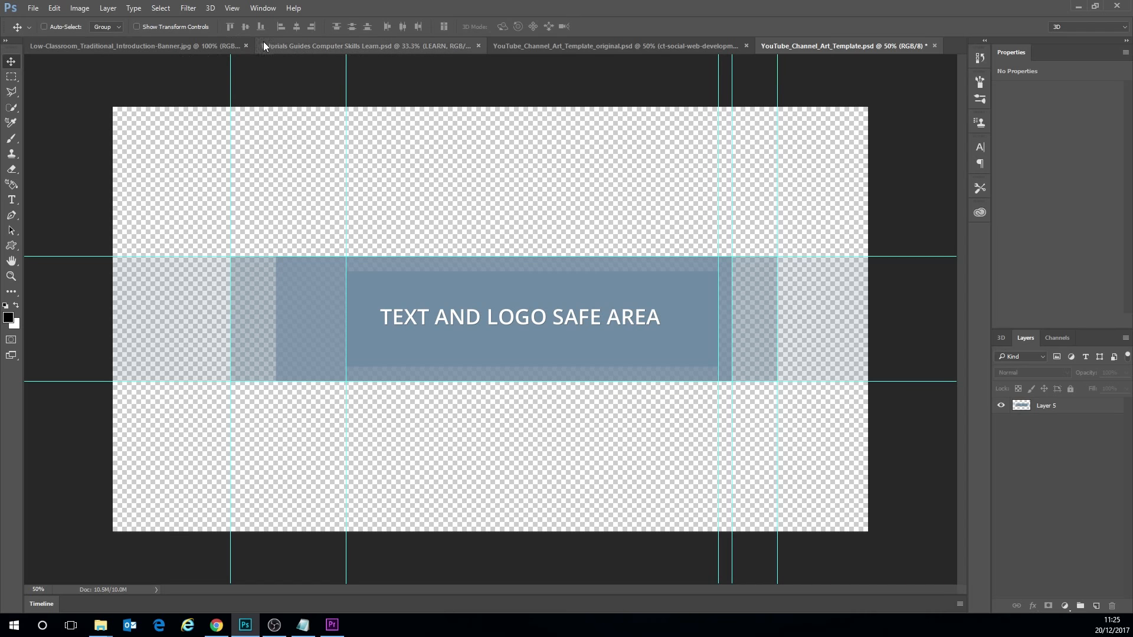
click(168, 48)
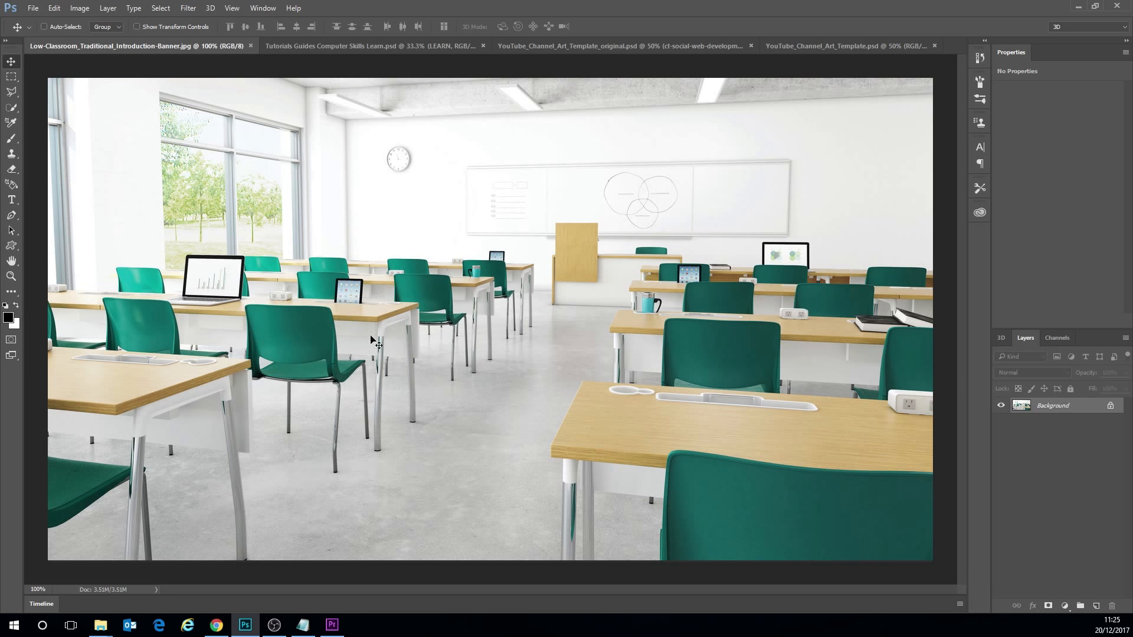
click(317, 47)
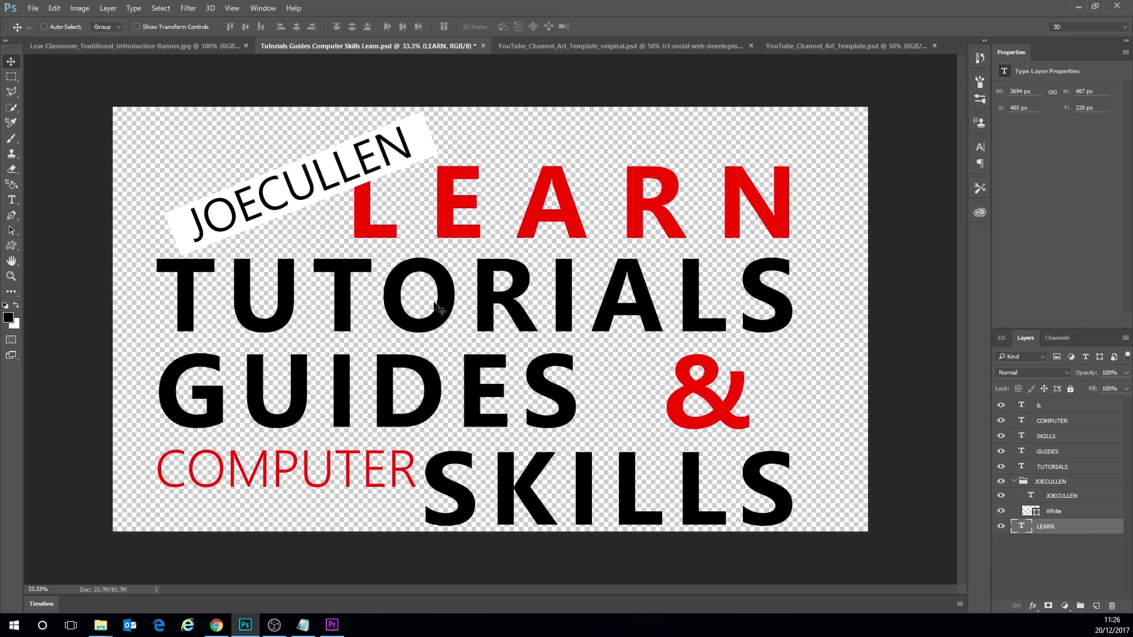
click(751, 46)
- Copy the entire classroom image from Low-Classroom_Traditional_Introduction-Banner.jpg and paste it into YouTube_Channel_Art_Template.psd
click(172, 47)
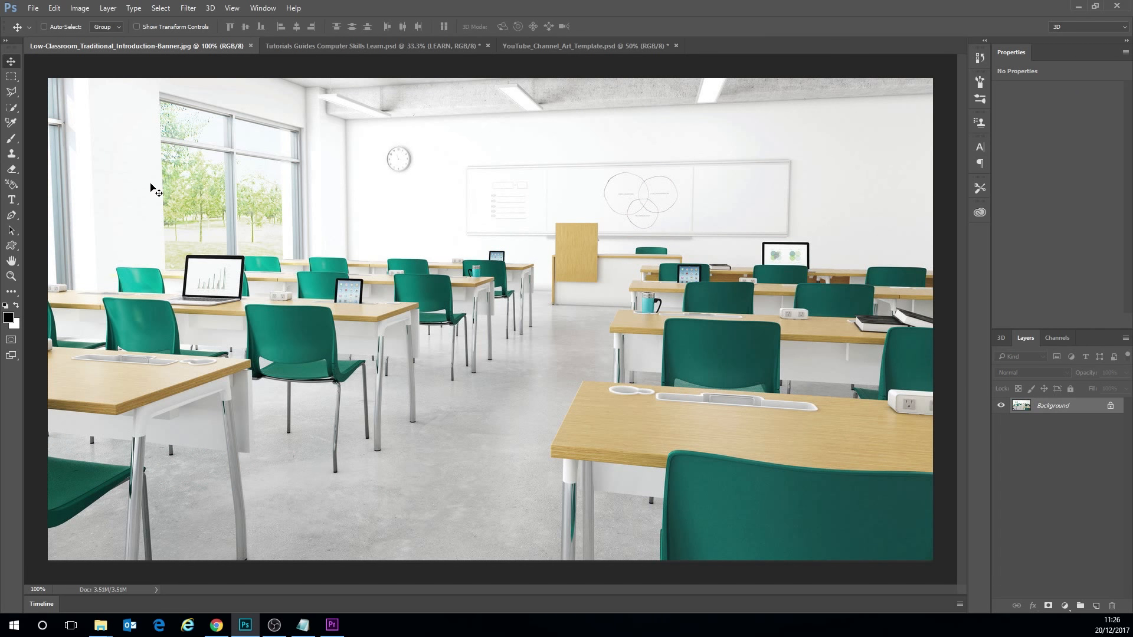
key(ctrl)
key(ctrl+a)
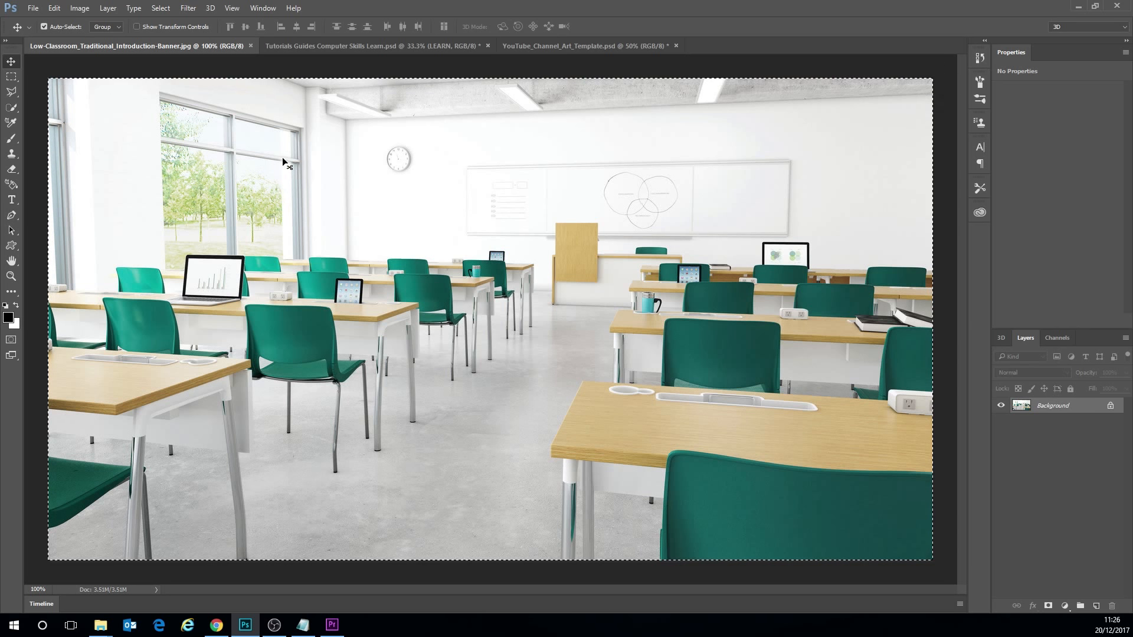
key(ctrl+c)
click(573, 43)
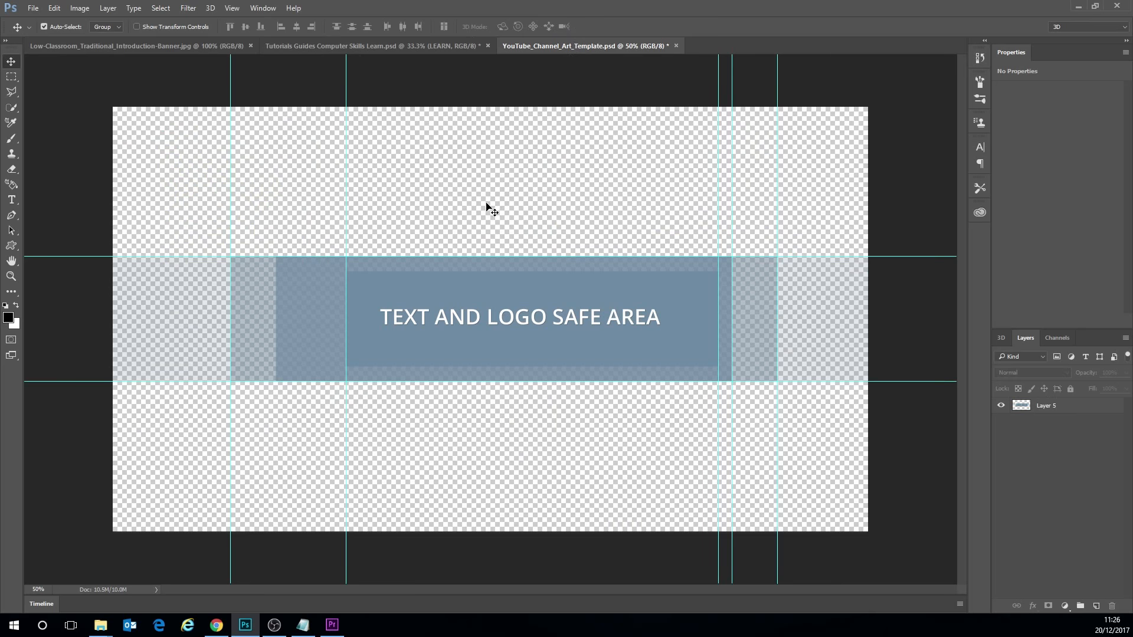
key(ctrl+v)
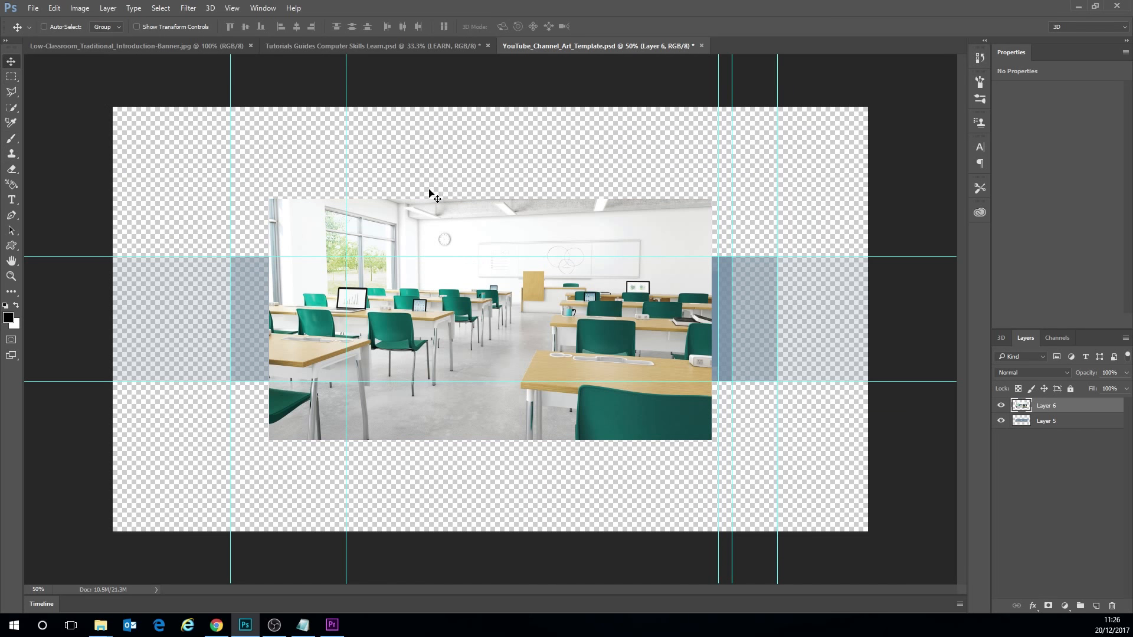
- Align the classroom image with the canvas's upper-left corner and scale it proportionally to about 178% so it covers the canvas
drag(423, 216, 268, 125)
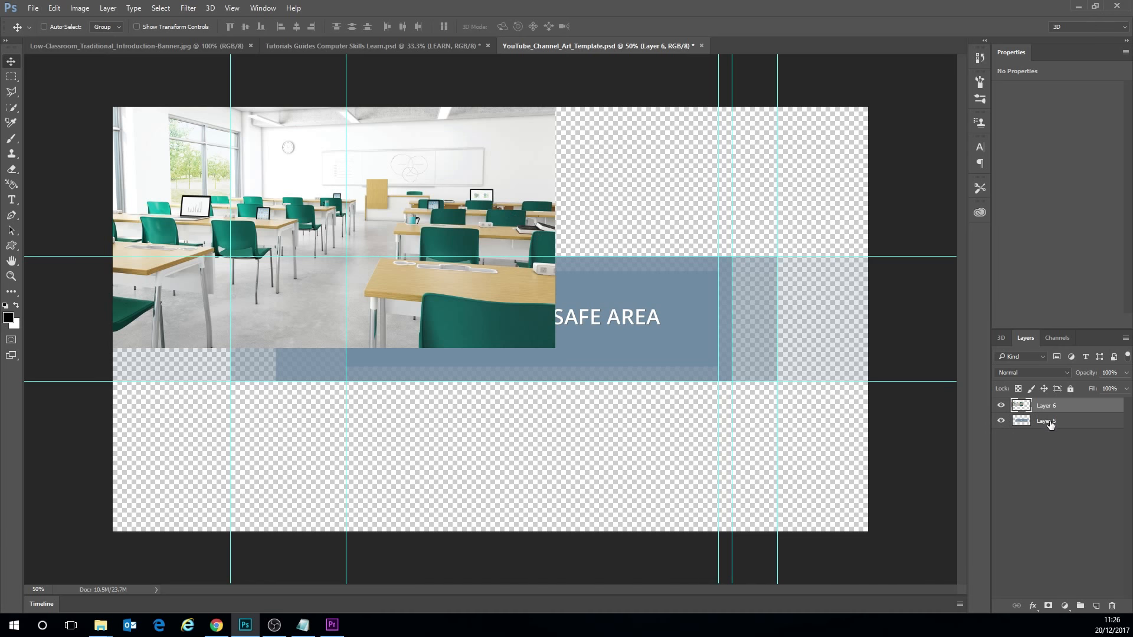
mouse_move(1053, 427)
mouse_down()
mouse_move(1048, 401)
mouse_move(1054, 428)
mouse_up()
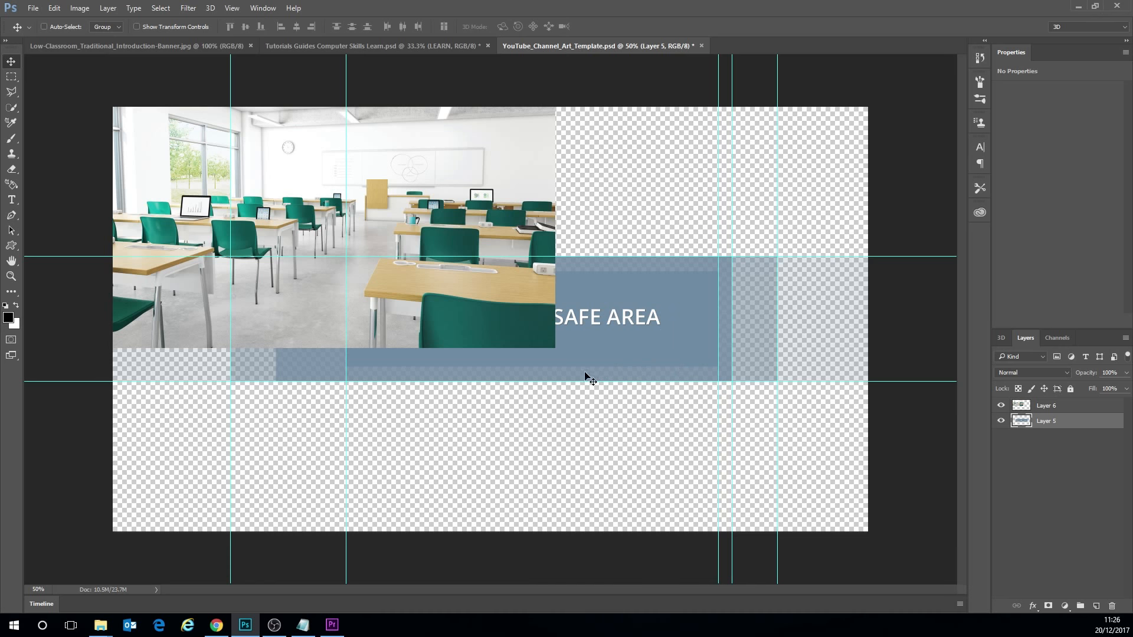
click(54, 7)
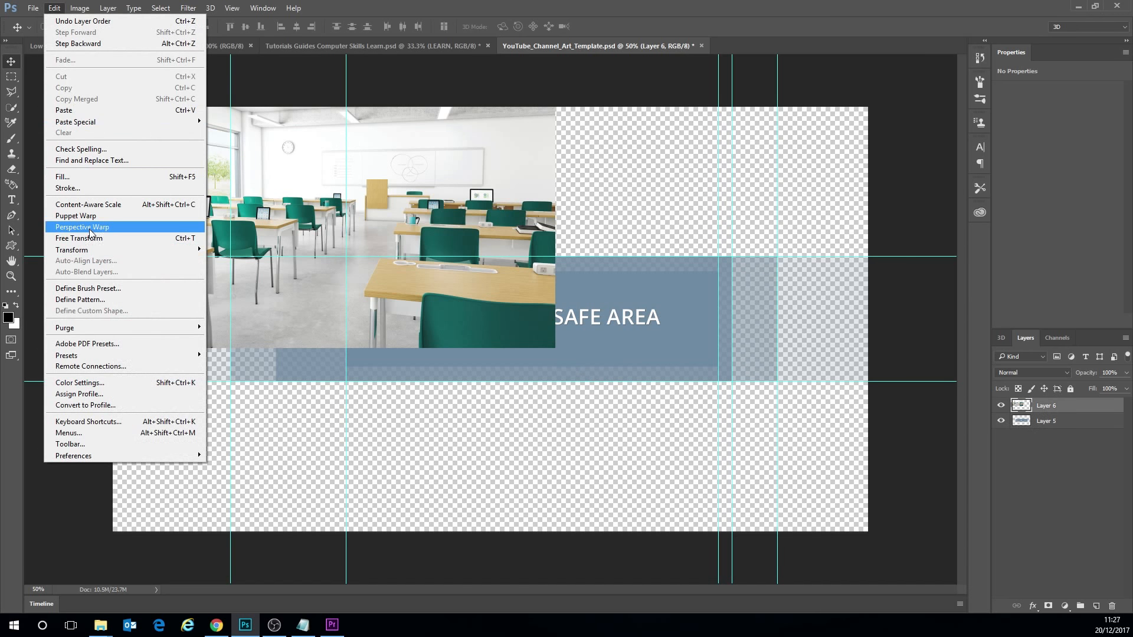
click(90, 239)
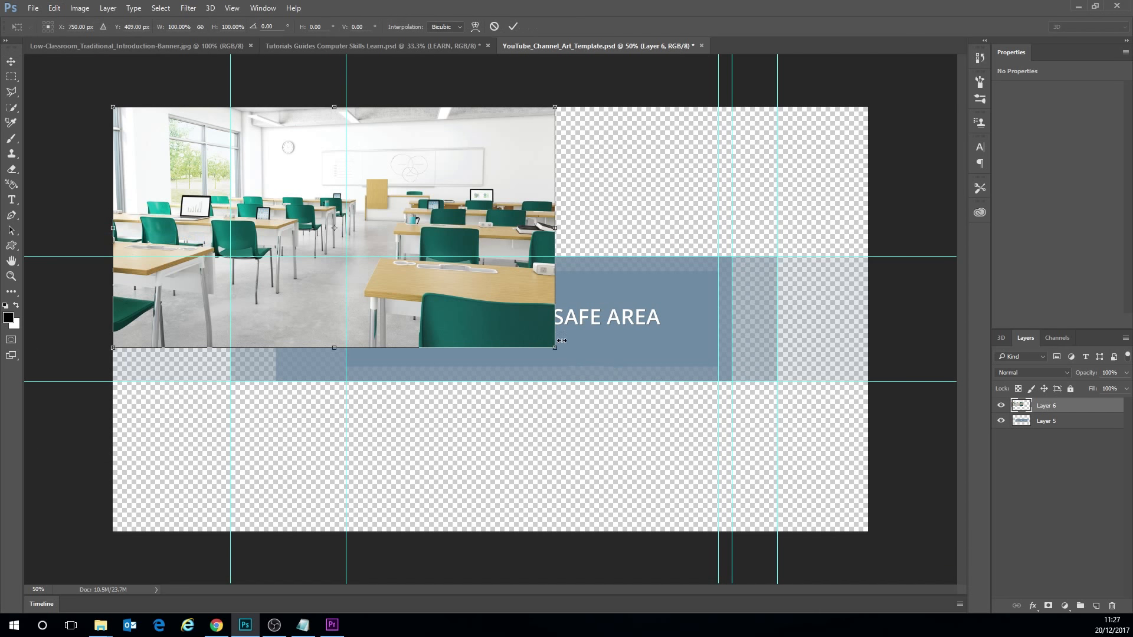
drag(554, 349, 904, 529)
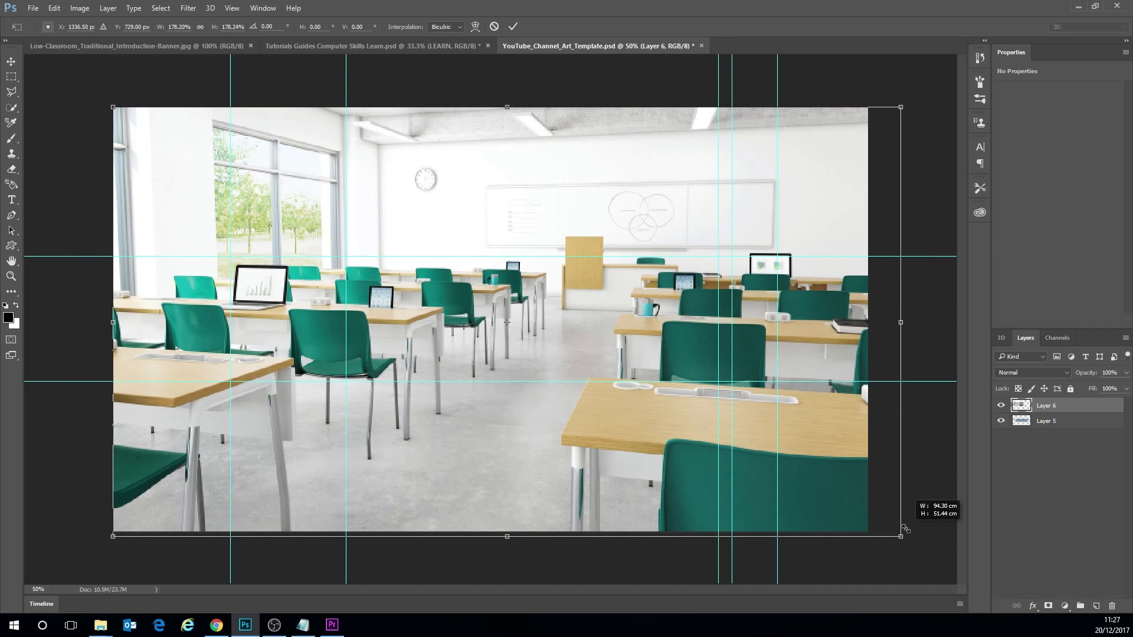
click(10, 61)
click(509, 236)
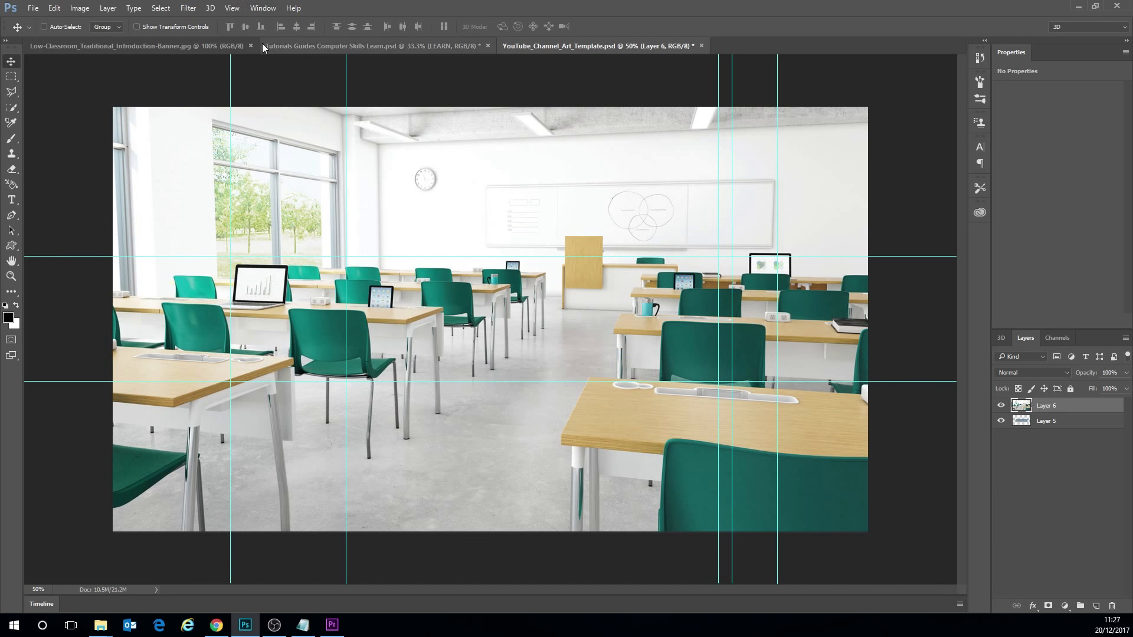
- Copy all text layers and the name group from Tutorials Guides Computer Skills Learn.psd into YouTube_Channel_Art_Template.psd, above the classroom image
click(299, 45)
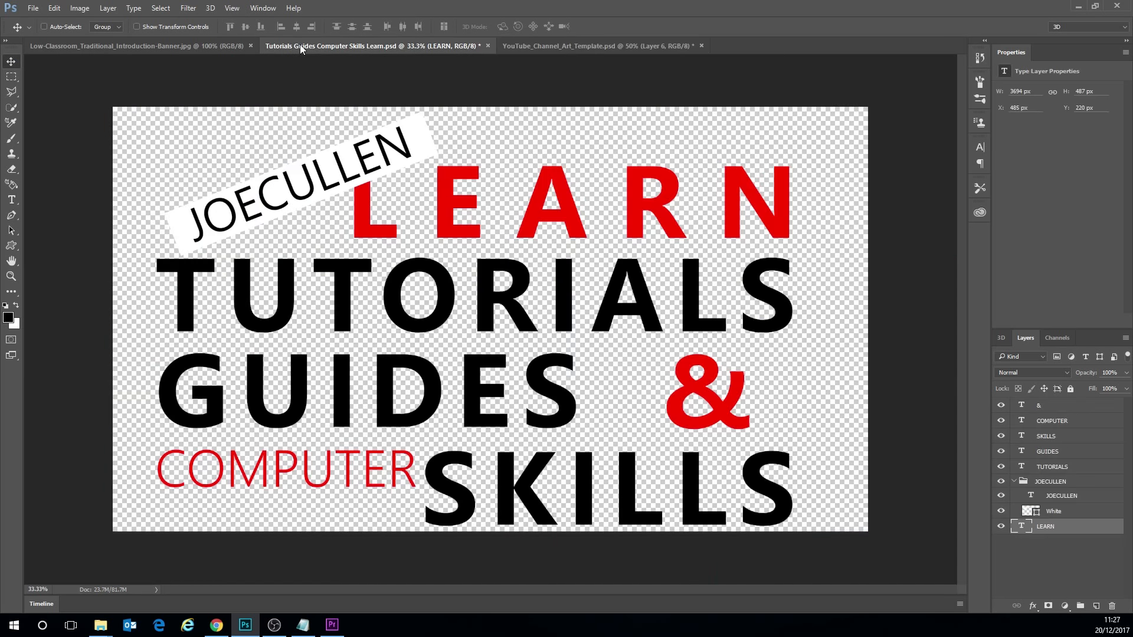
shift+click(1069, 411)
drag(1055, 427, 469, 257)
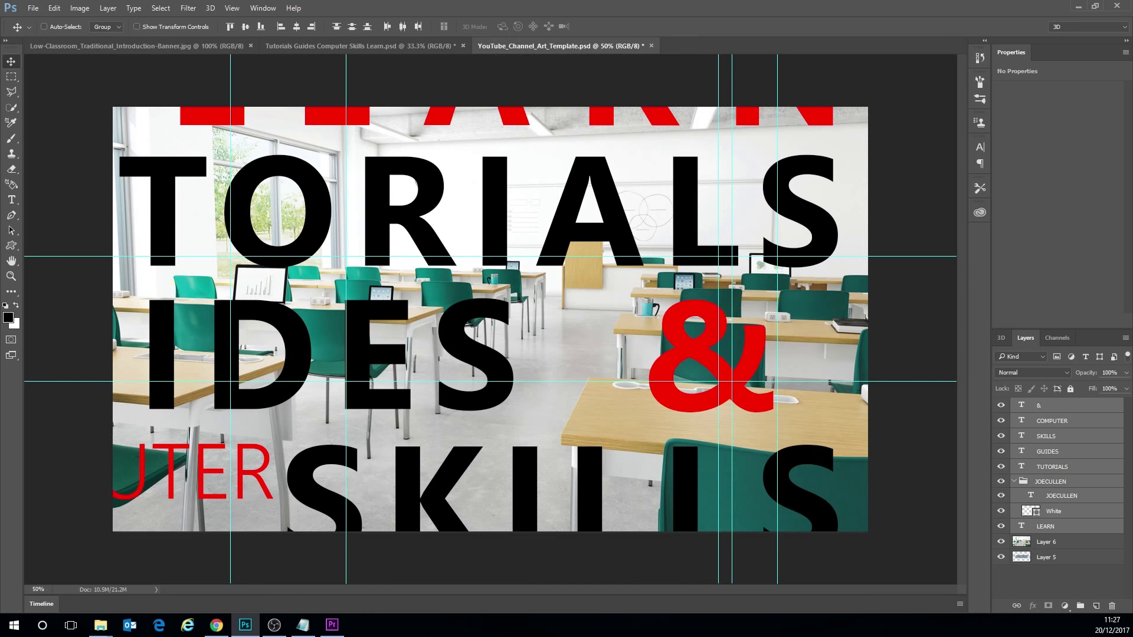
- Free-transform the pasted text layers and name group, scaling them proportionally to about 23%
click(54, 8)
click(86, 239)
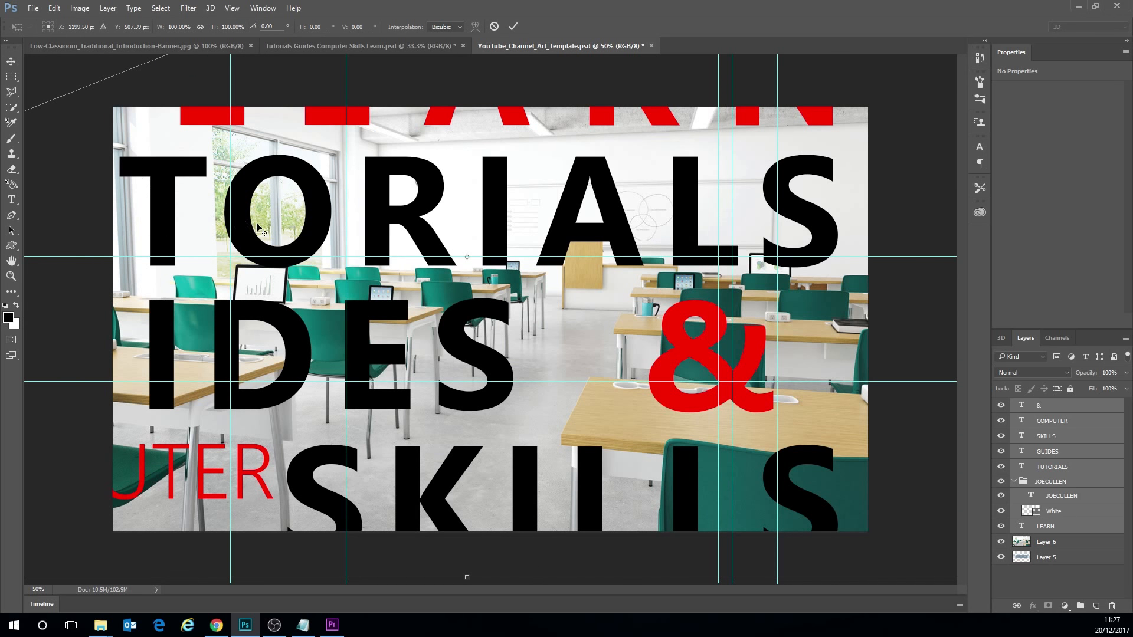
scroll(257, 224, down, 3)
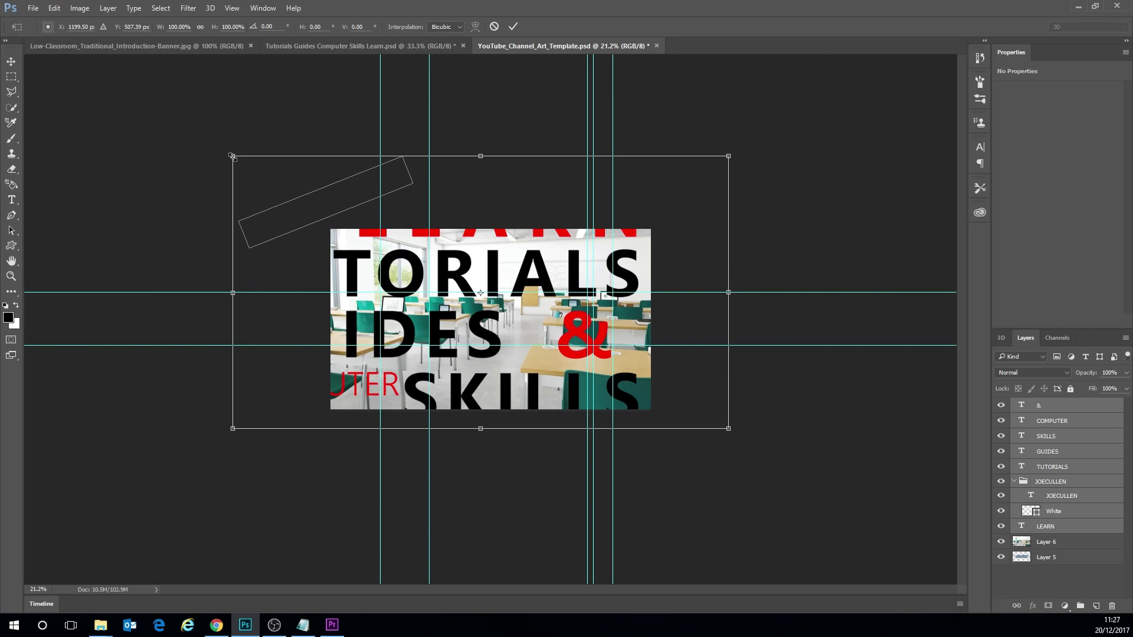
drag(232, 157, 447, 269)
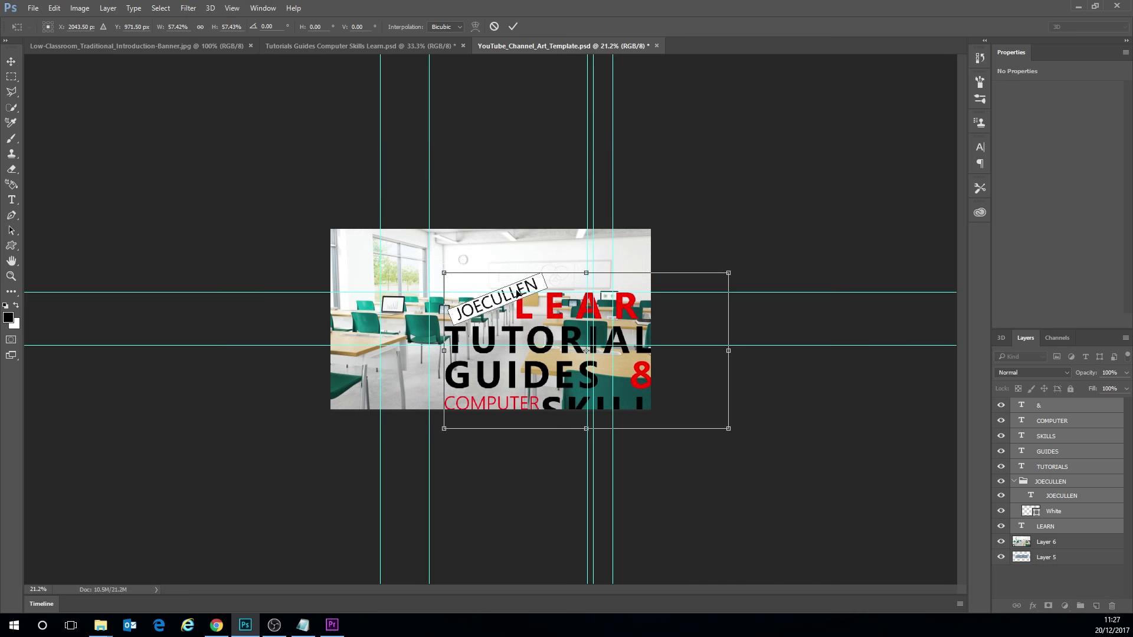
drag(555, 292, 494, 262)
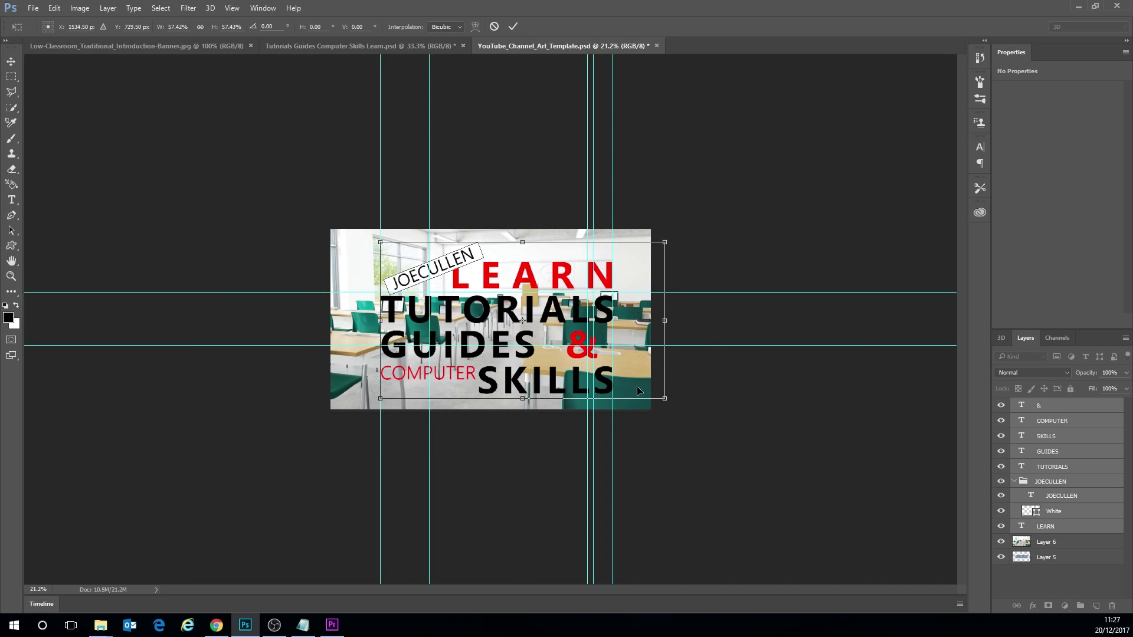
drag(664, 398, 493, 303)
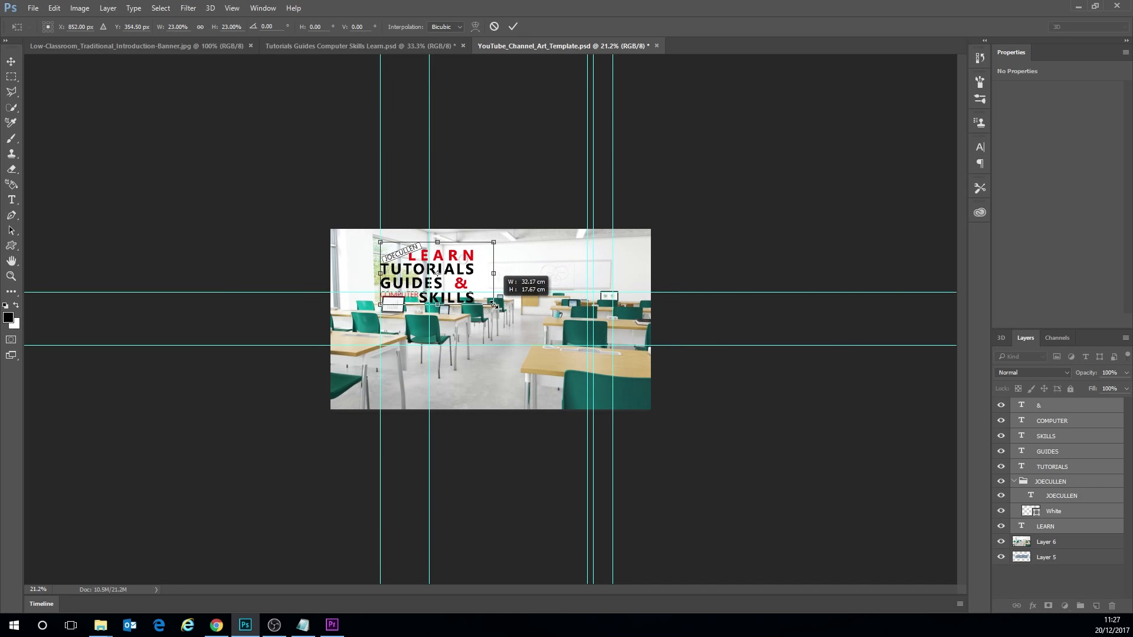
- Centre the title text horizontally and vertically on the canvas, shrink it to fit between the horizontal guides, and apply the transform
drag(446, 260, 505, 316)
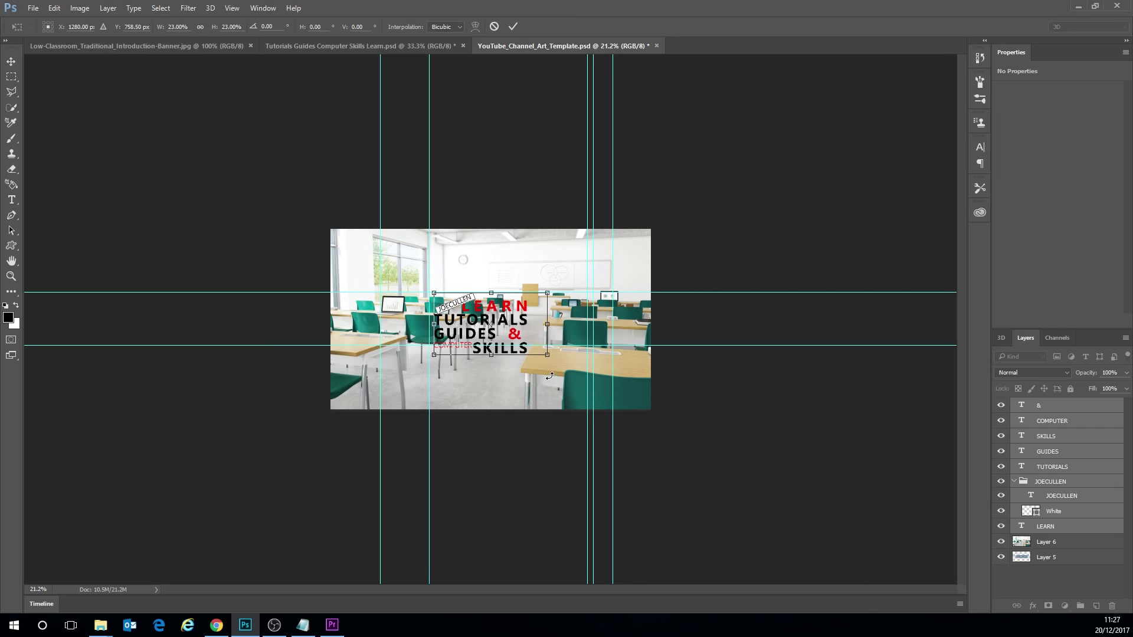
scroll(560, 348, up, 3)
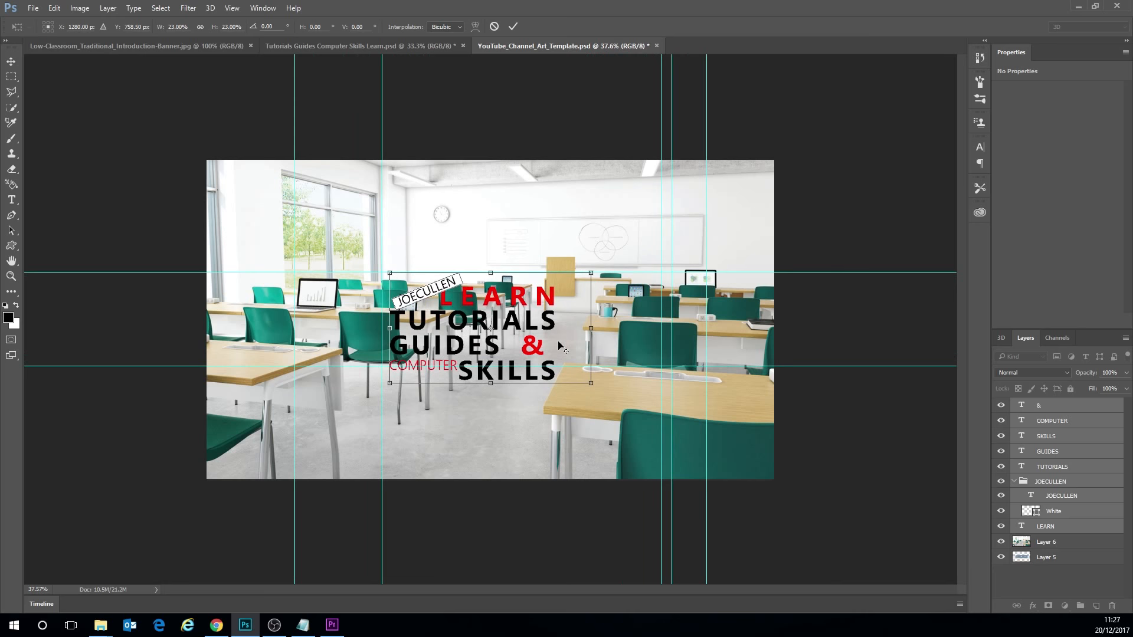
scroll(560, 349, up, 2)
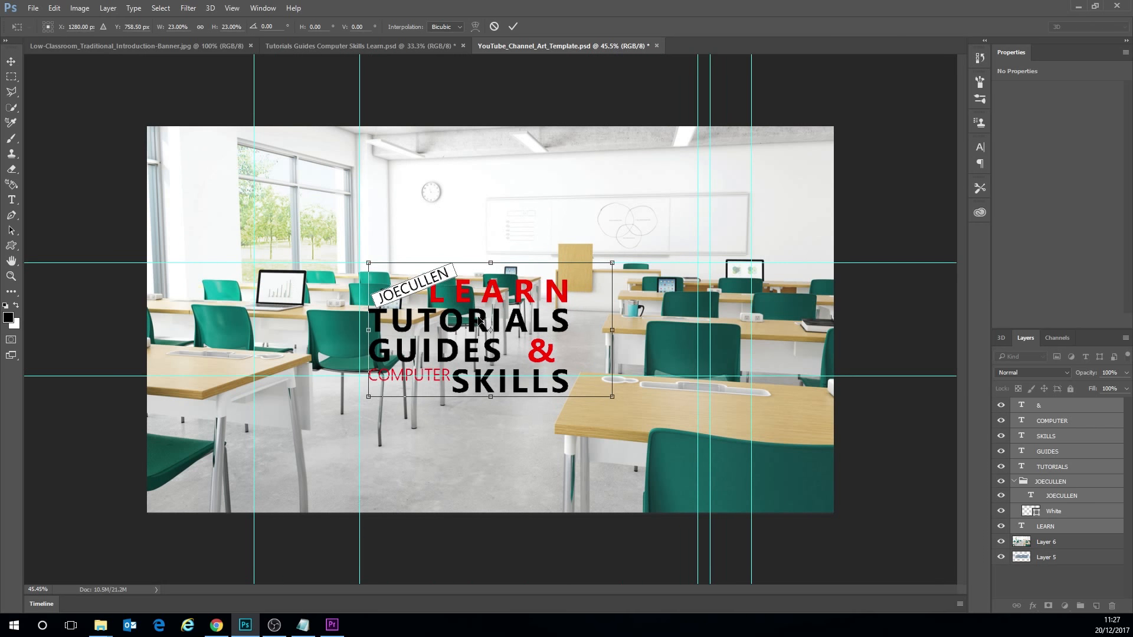
mouse_move(495, 304)
mouse_down()
mouse_move(511, 303)
mouse_move(498, 316)
mouse_move(495, 290)
mouse_up()
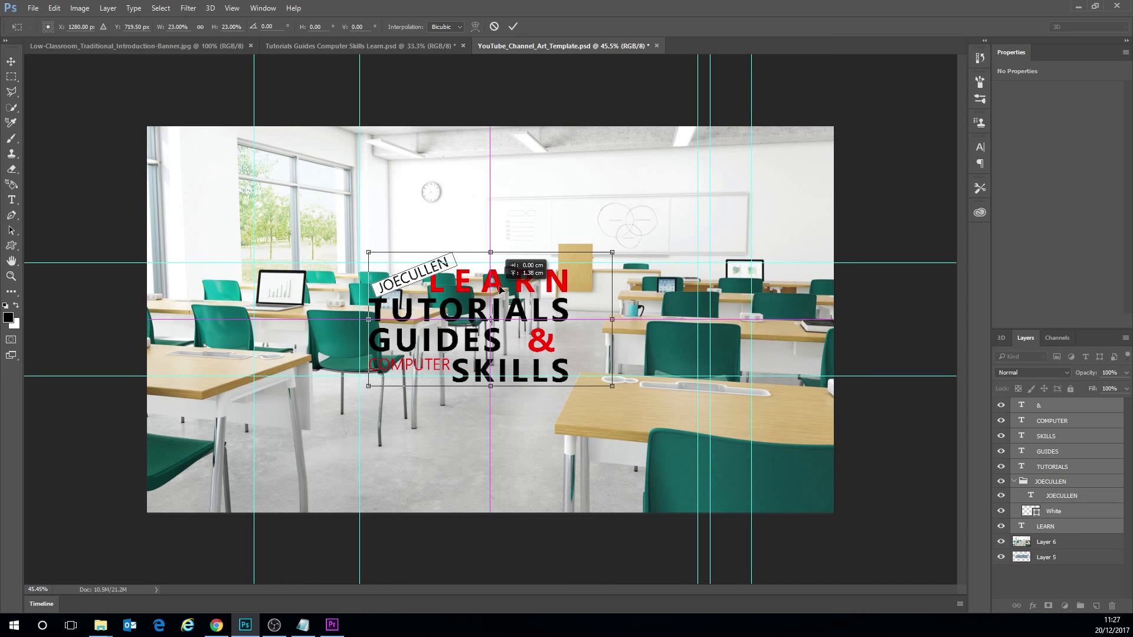
drag(500, 289, 500, 289)
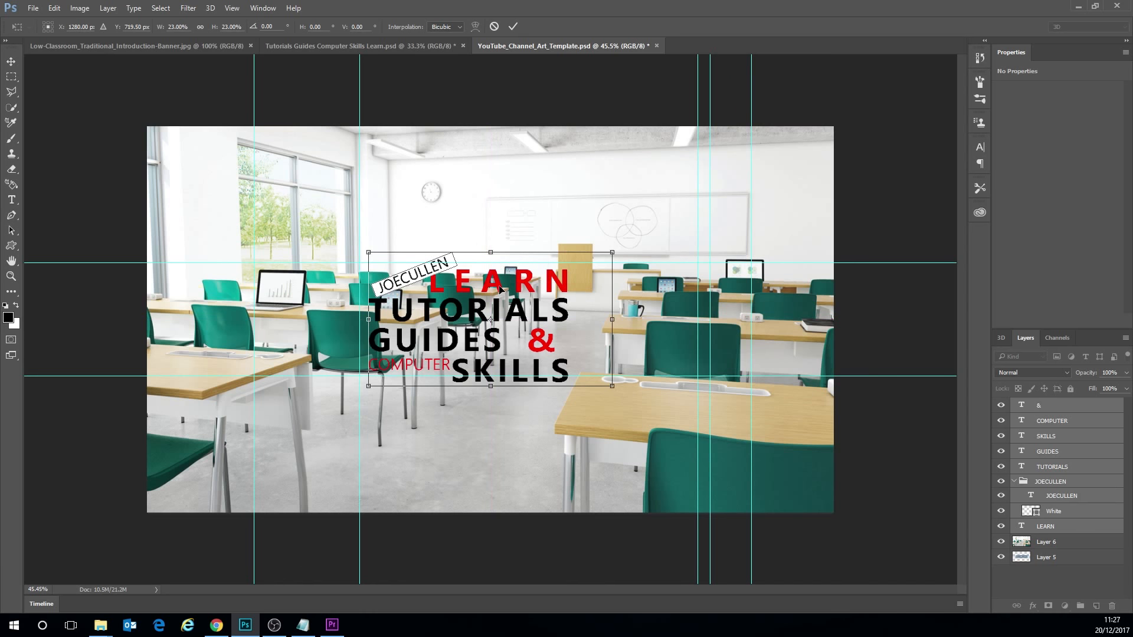
key(Return)
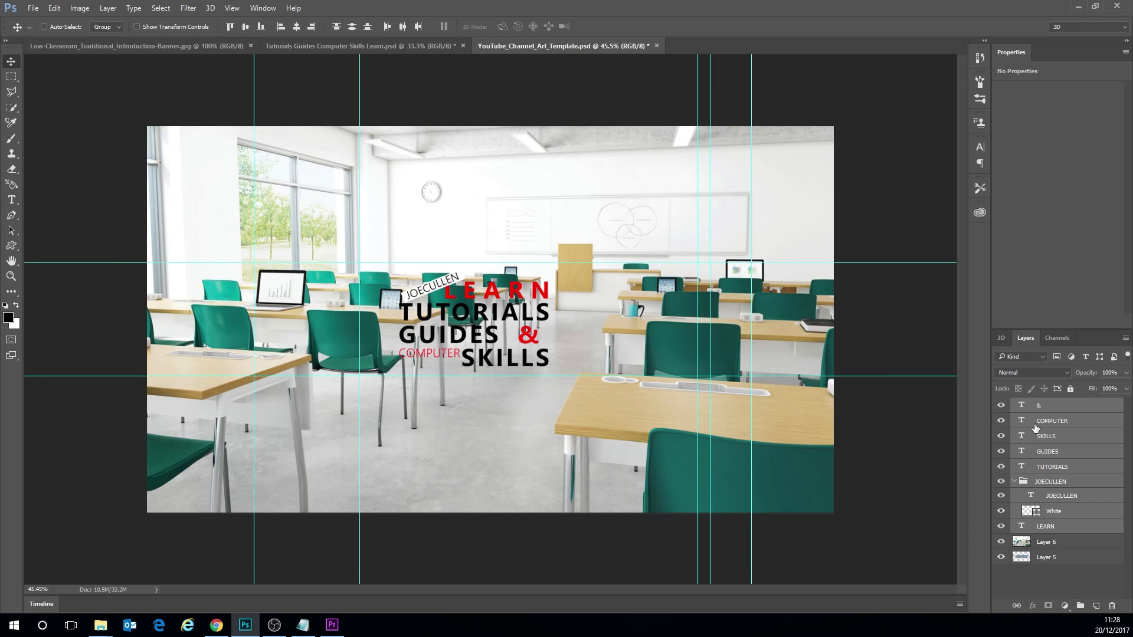
- Set the opacity of the classroom image, Layer 6, to 40%
click(1041, 542)
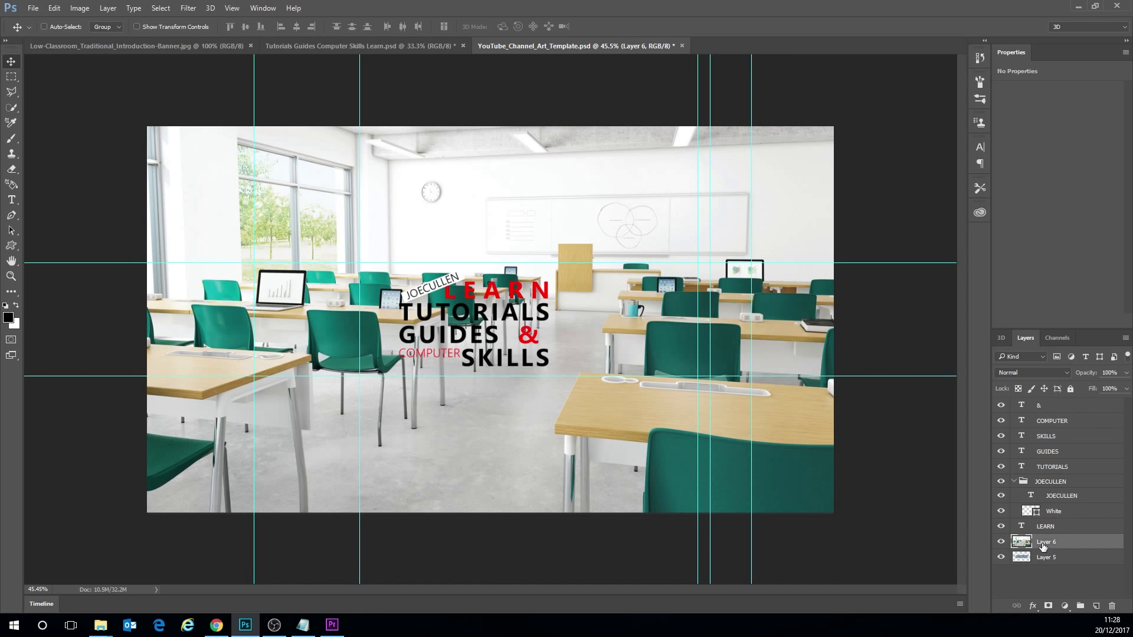
click(1124, 373)
click(1090, 386)
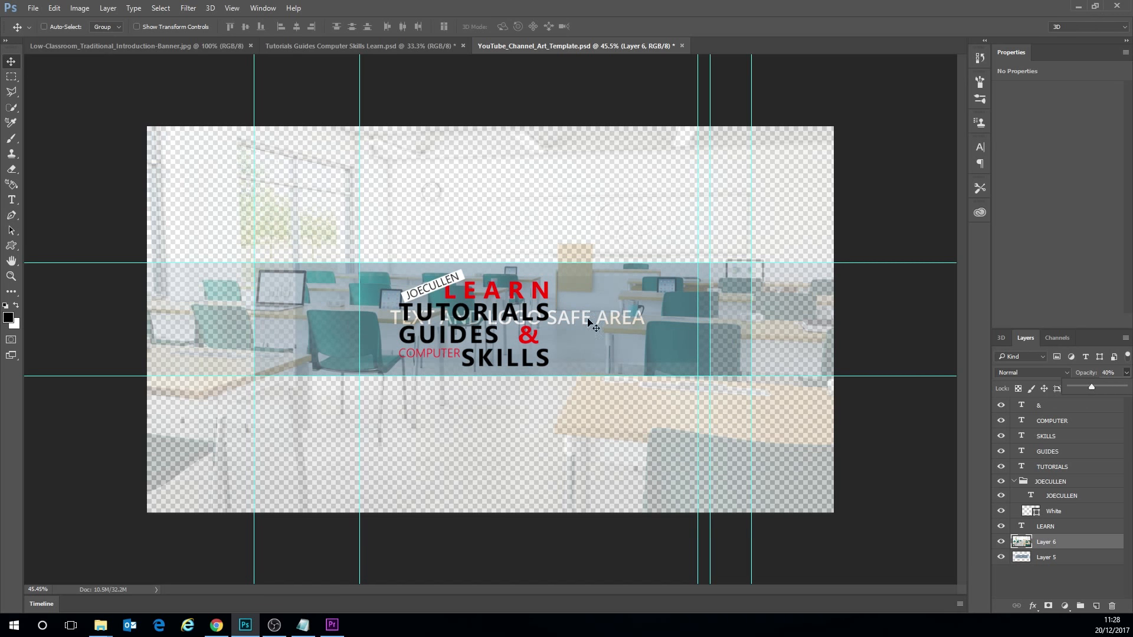
- Draw a black rectangle about 2640 by 1526 px covering the whole canvas and place its layer beneath all other layers
click(8, 318)
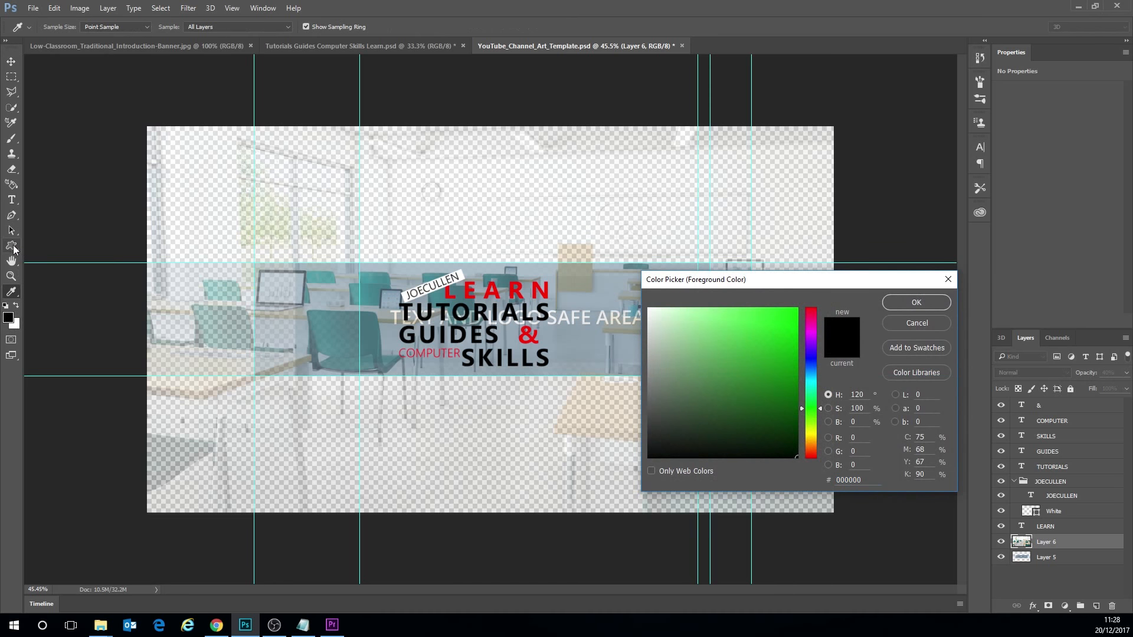
click(906, 326)
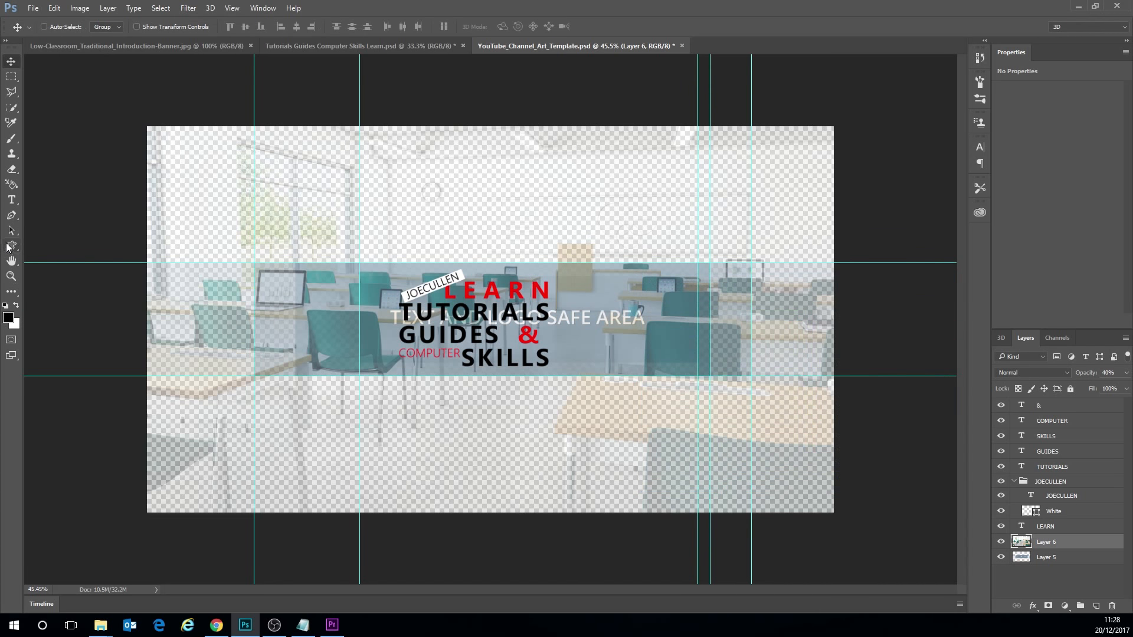
click(13, 244)
right_click(13, 244)
click(42, 245)
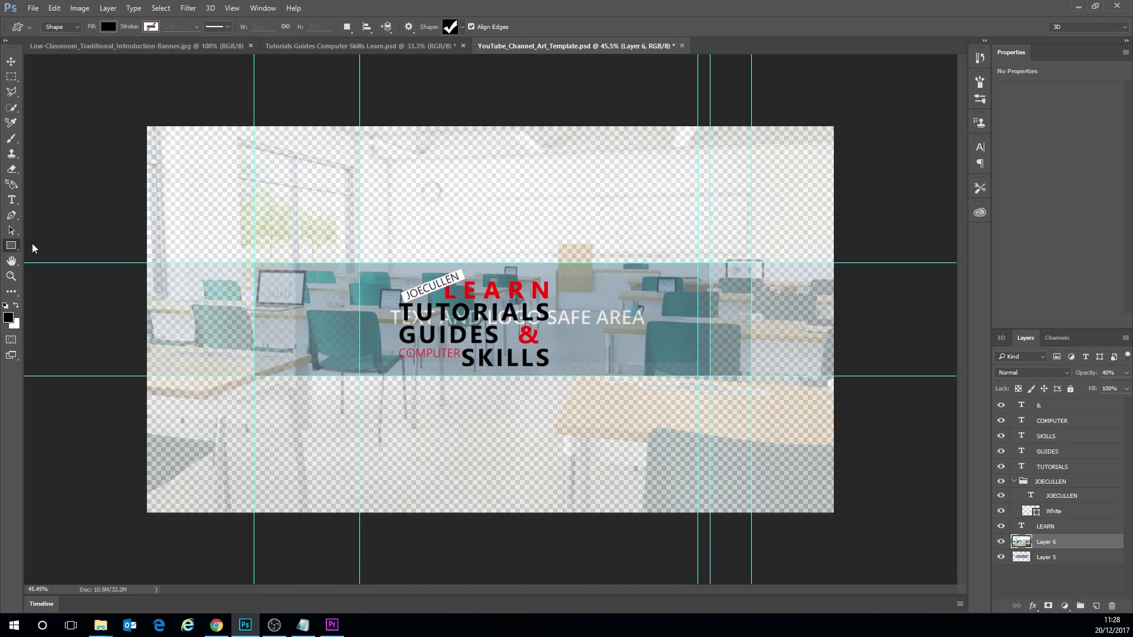
drag(134, 115, 841, 523)
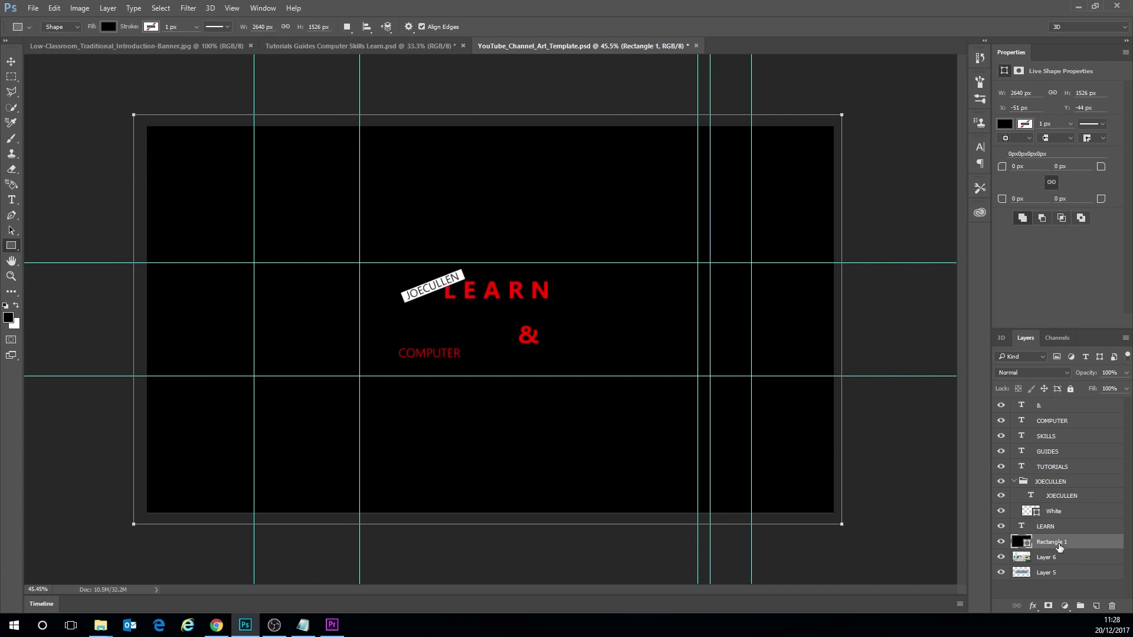
drag(1056, 543, 1064, 590)
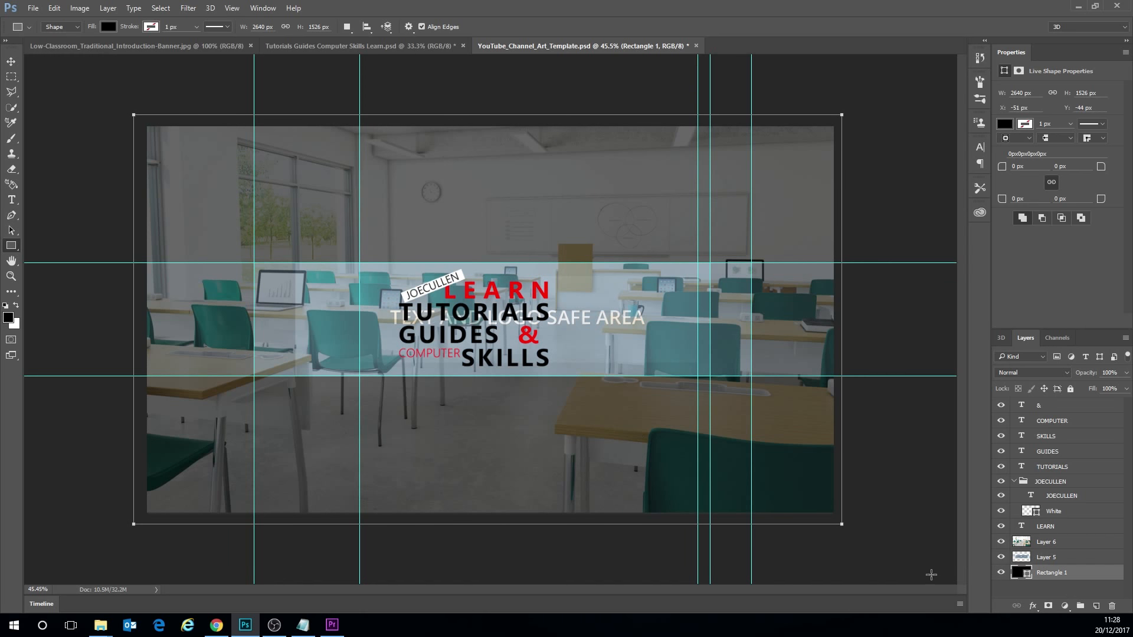
- Change the backing rectangle's fill to white (ffffff) and hide Layer 5, the safe-area template
double_click(1016, 572)
click(610, 306)
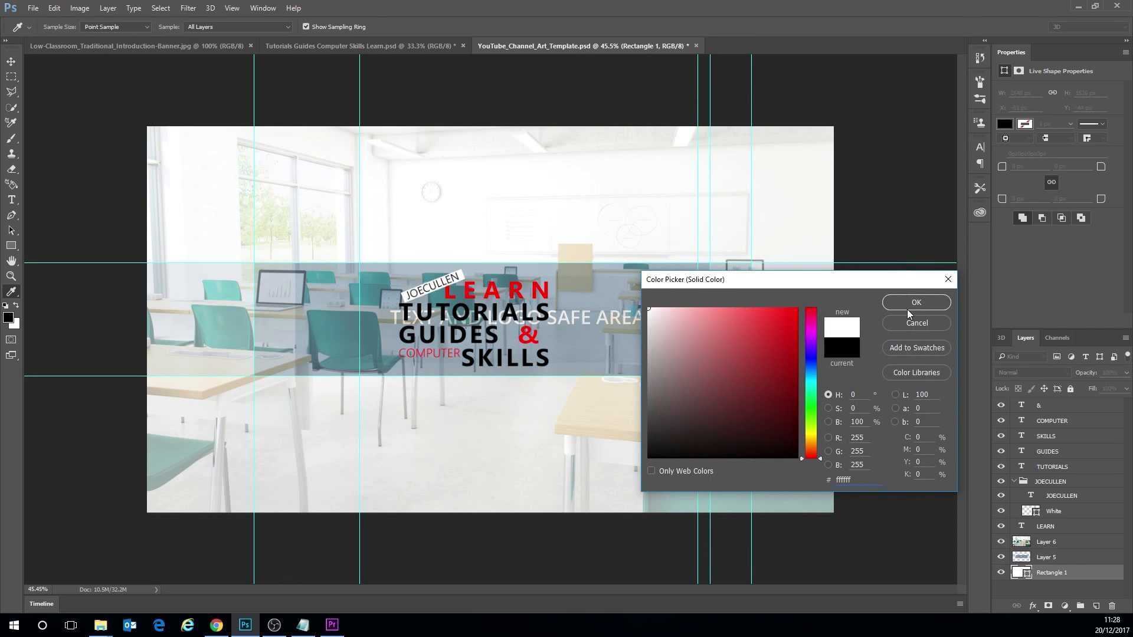
click(908, 303)
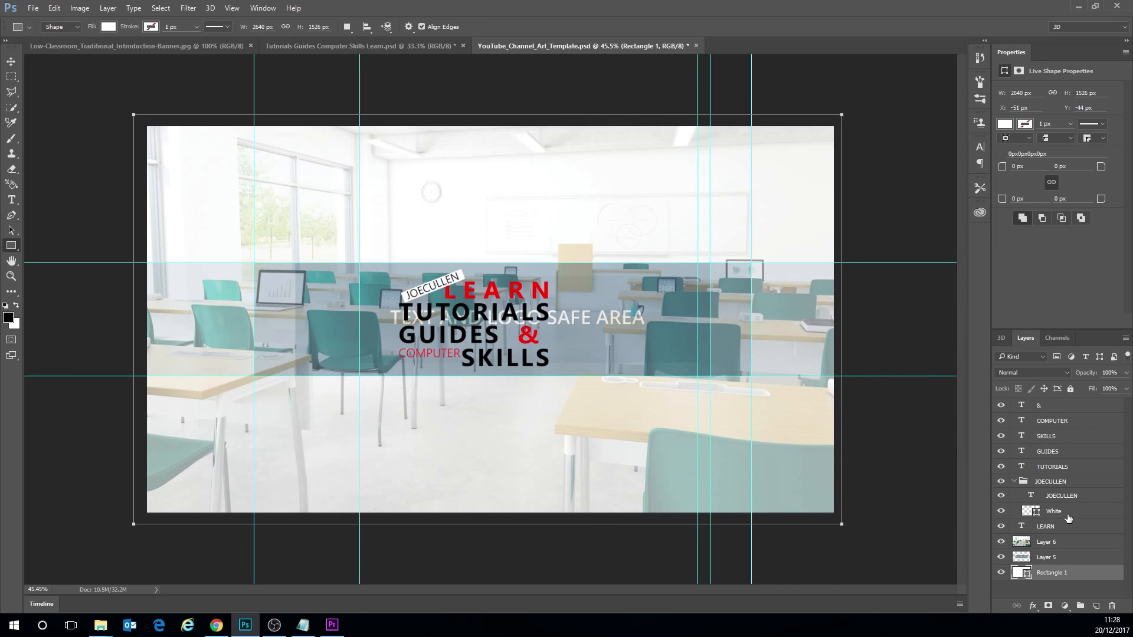
click(1045, 561)
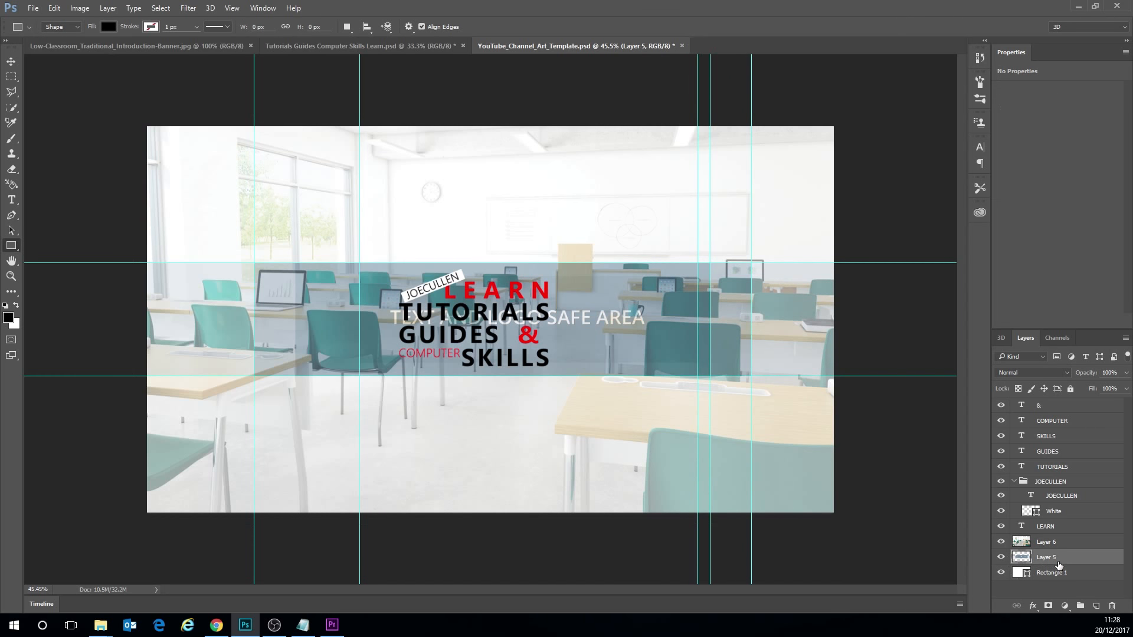
click(1000, 558)
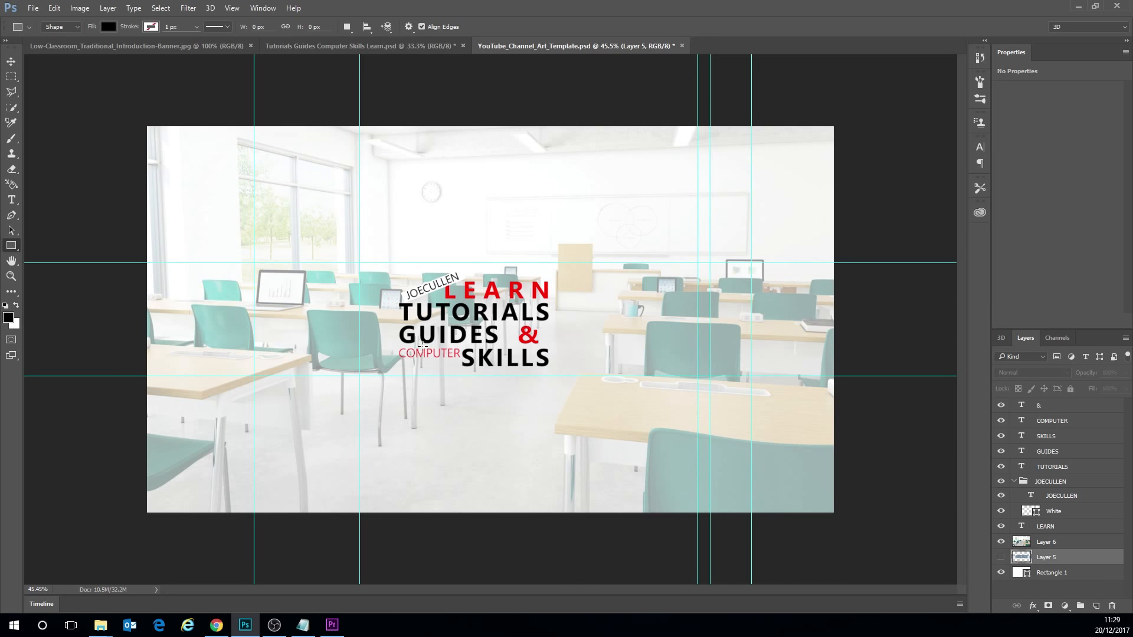
- Switch to Chrome, view the existing YouTube channel art and the channel art template article, and return to Photoshop
click(216, 625)
click(845, 159)
click(246, 9)
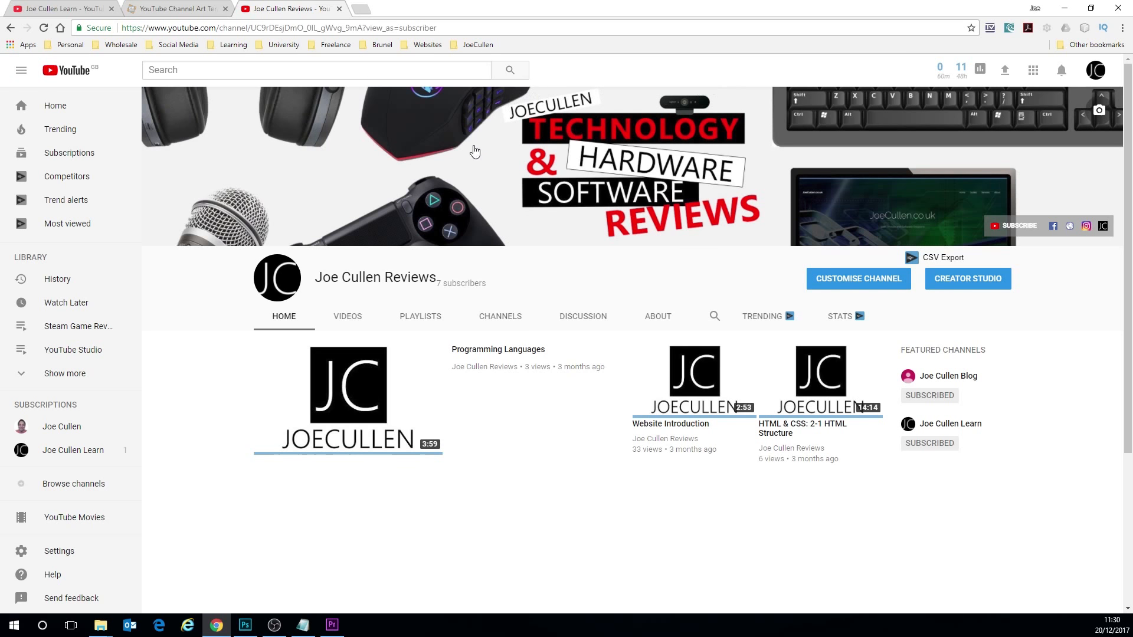
click(177, 8)
click(69, 9)
click(168, 9)
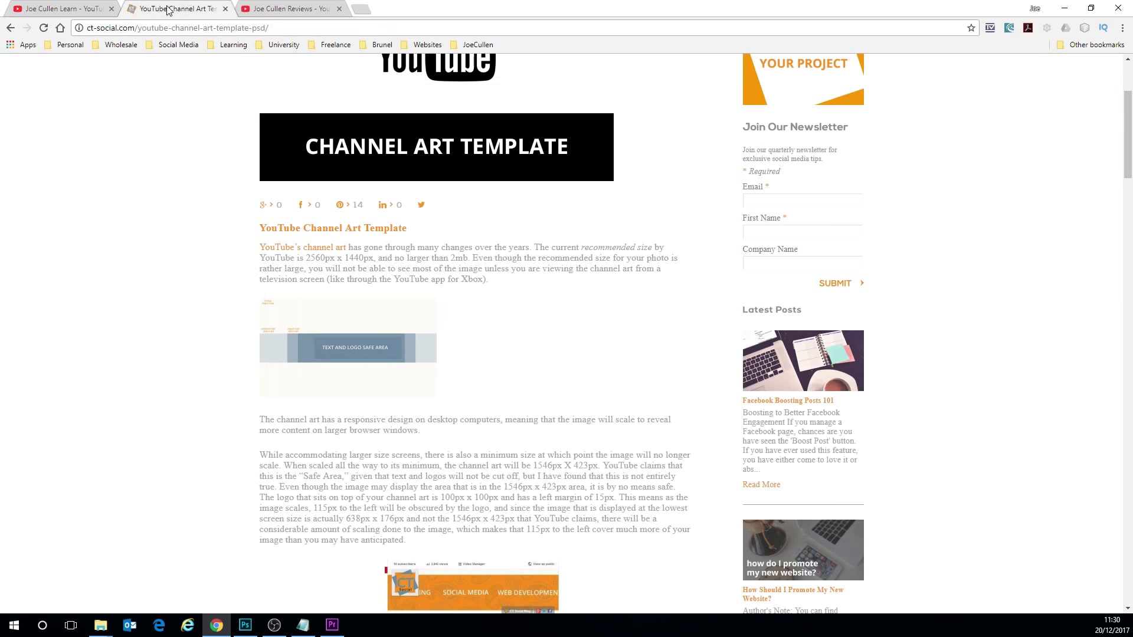
click(245, 625)
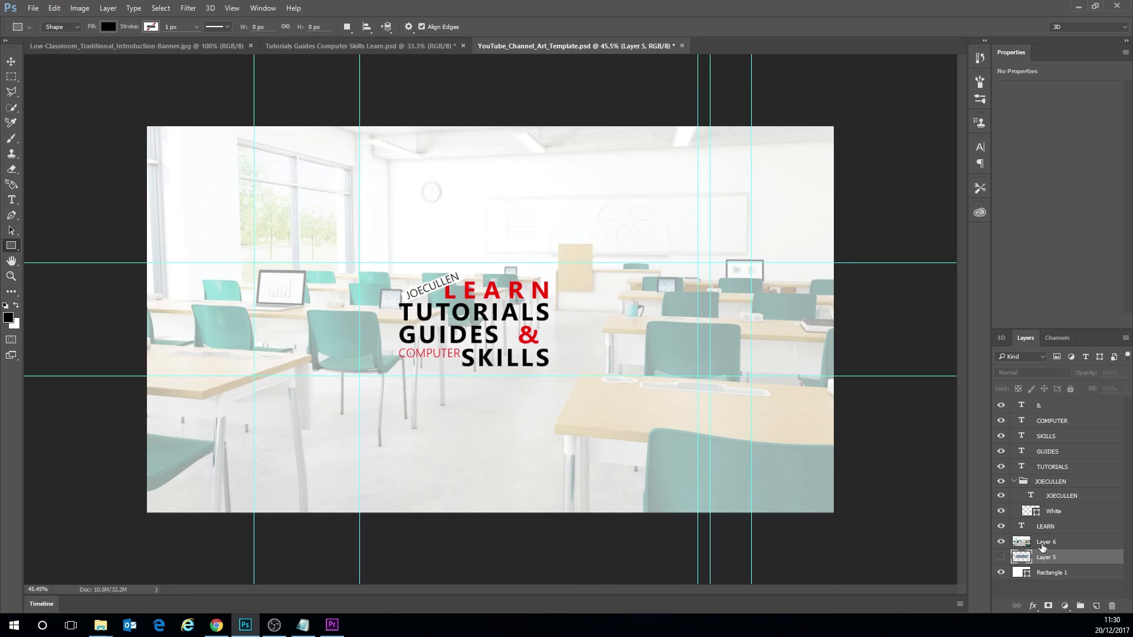
- Move Layer 5 above all text layers, show it to check the safe area, and hide it again
drag(1042, 547, 1039, 402)
click(1001, 406)
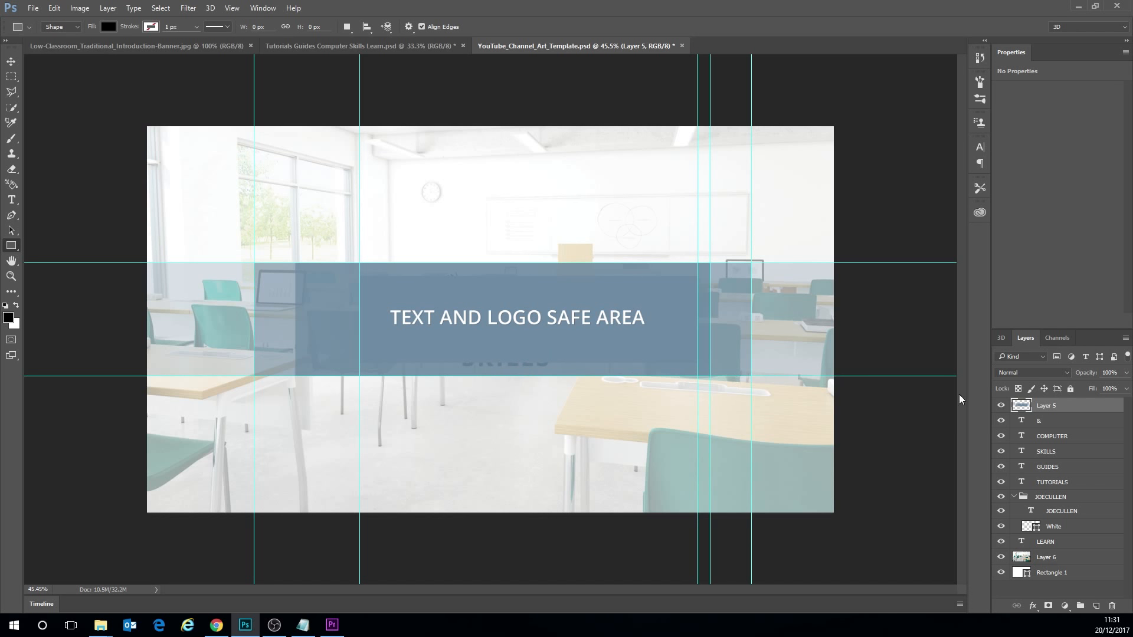
click(1000, 405)
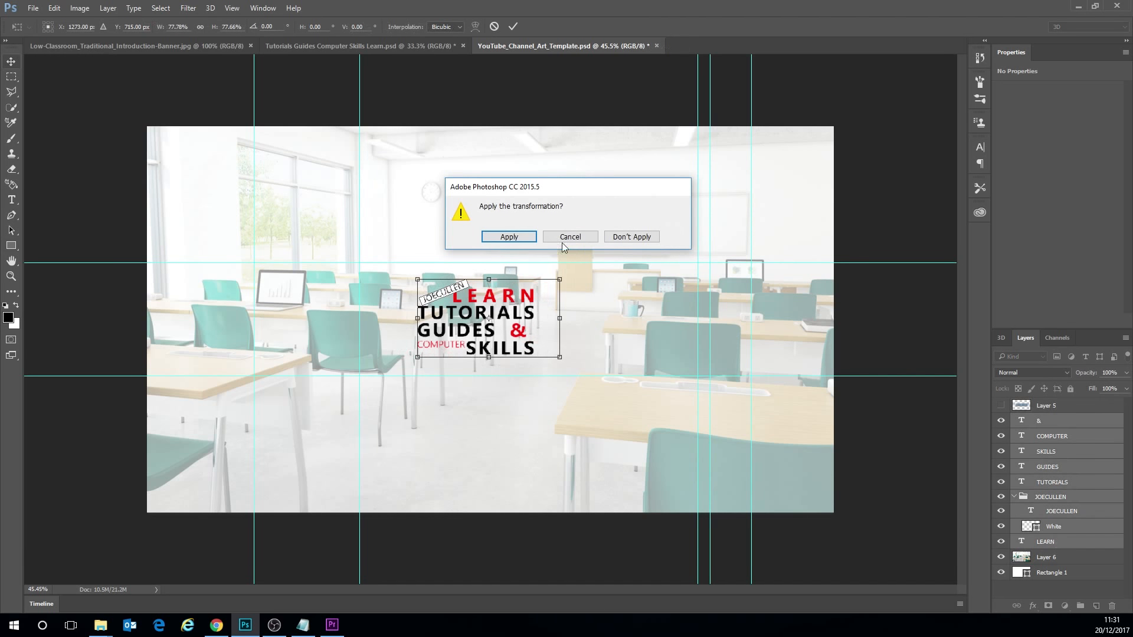
- Shrink the title text slightly within the safe area, check its fit with Layer 5 directly beneath the text, and hide Layer 5
click(517, 235)
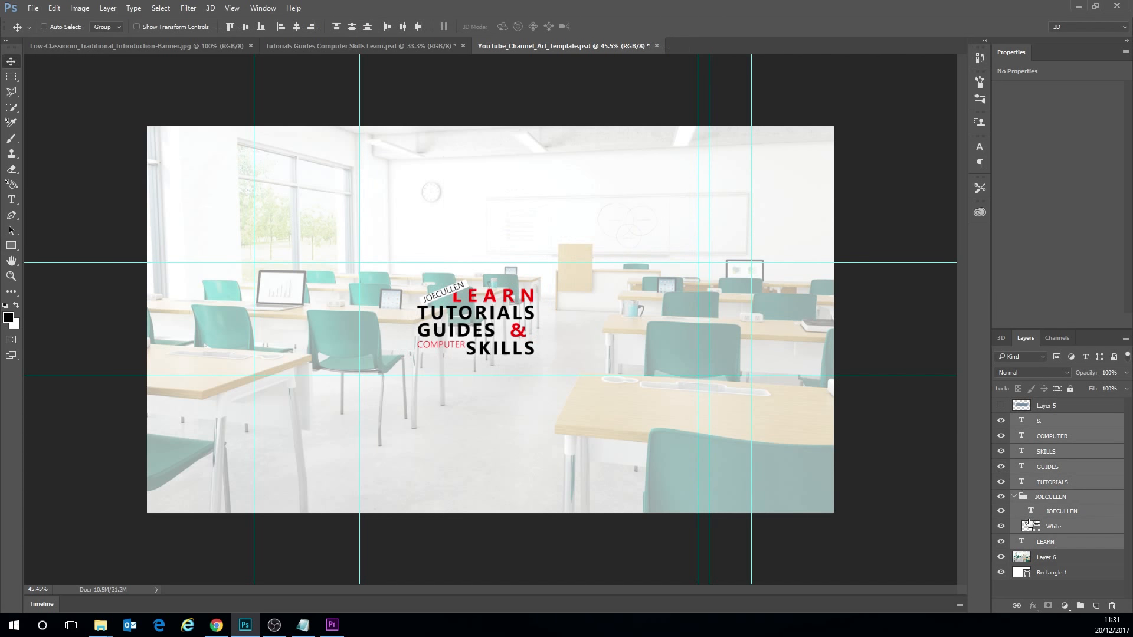
click(1000, 406)
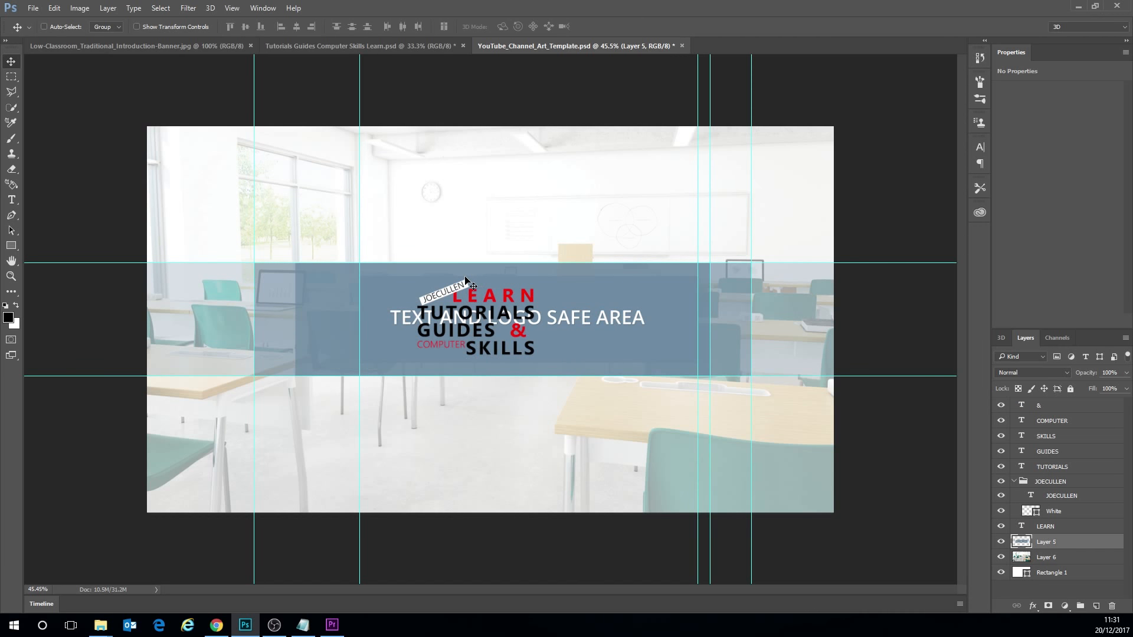
click(1001, 542)
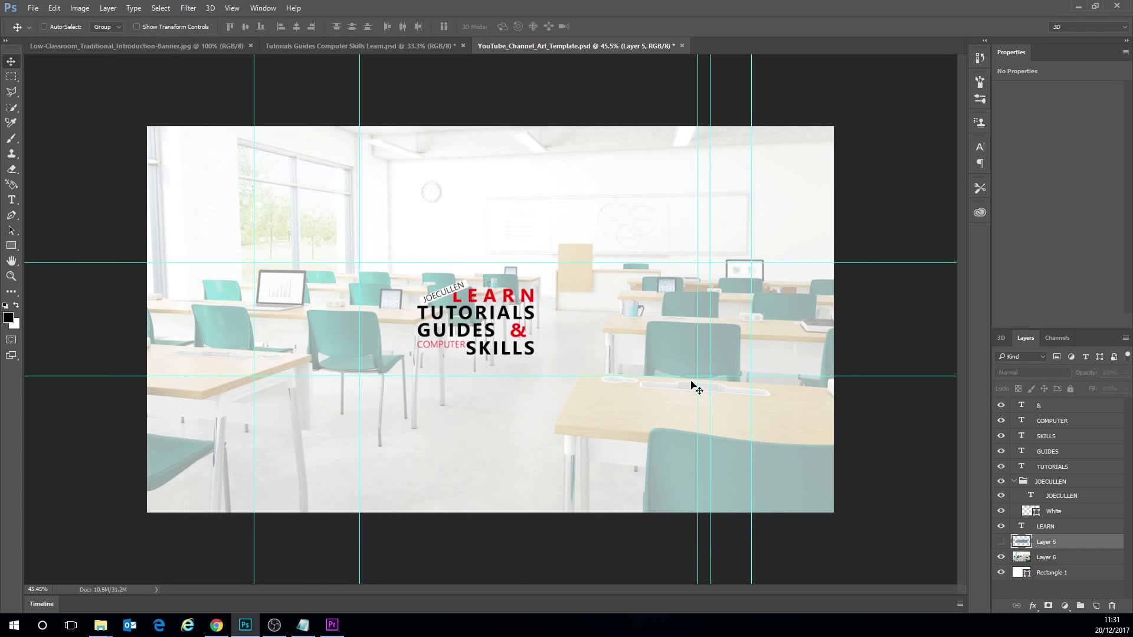
click(999, 542)
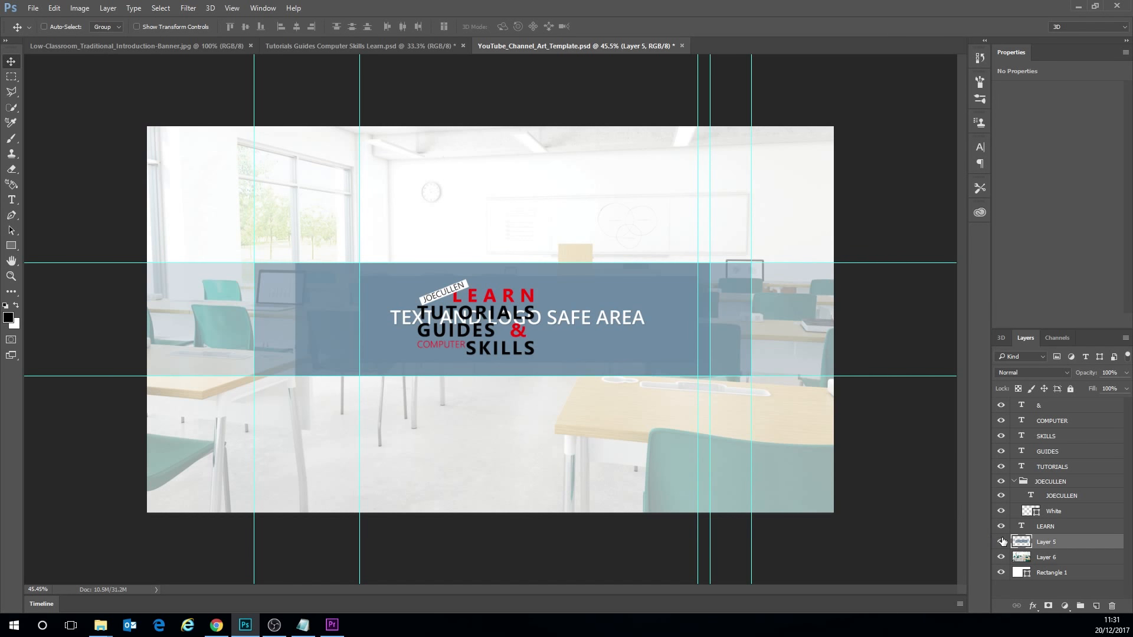
click(999, 541)
click(999, 542)
click(999, 541)
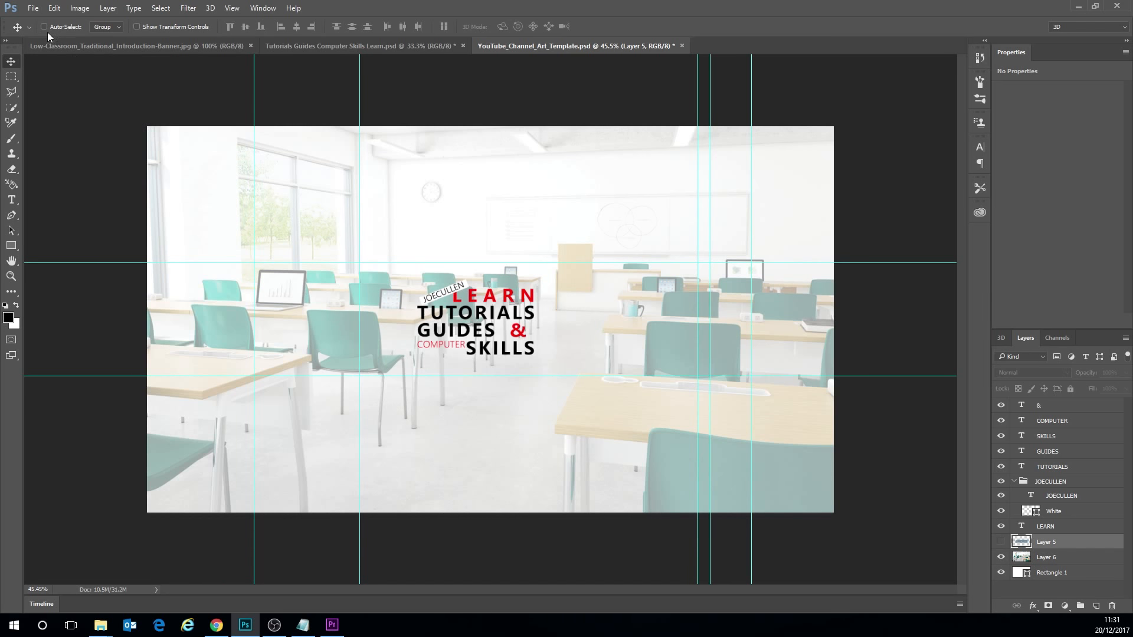
- Save the channel art as a JPEG named Learn 2 in the desktop's Learn folder, raising the quality to the large-file end
click(34, 9)
click(33, 9)
click(51, 139)
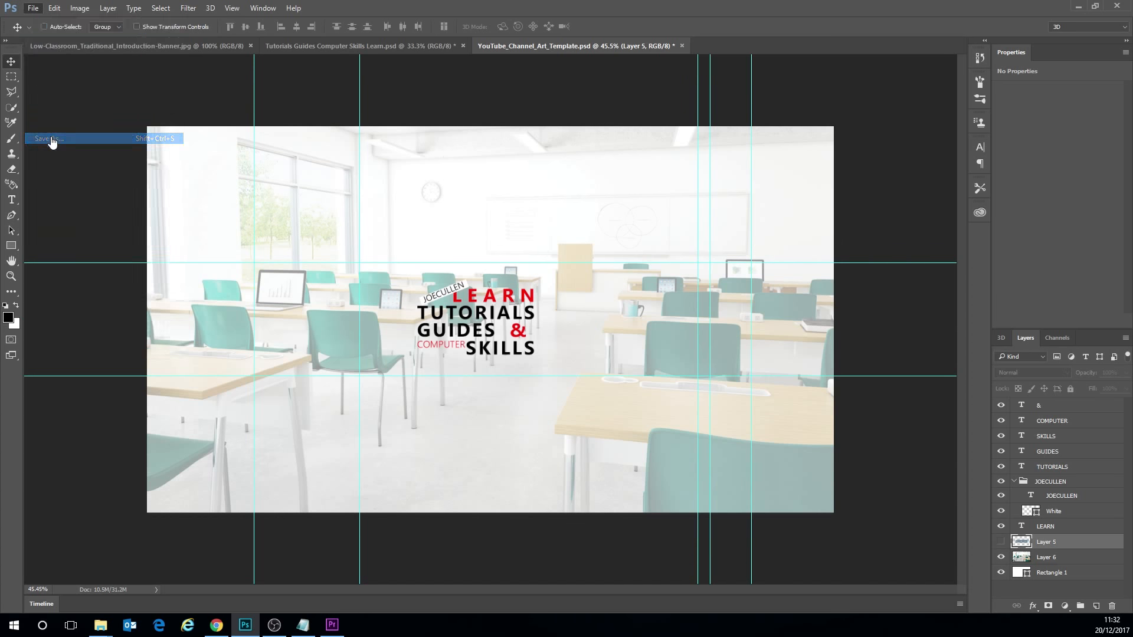
click(100, 274)
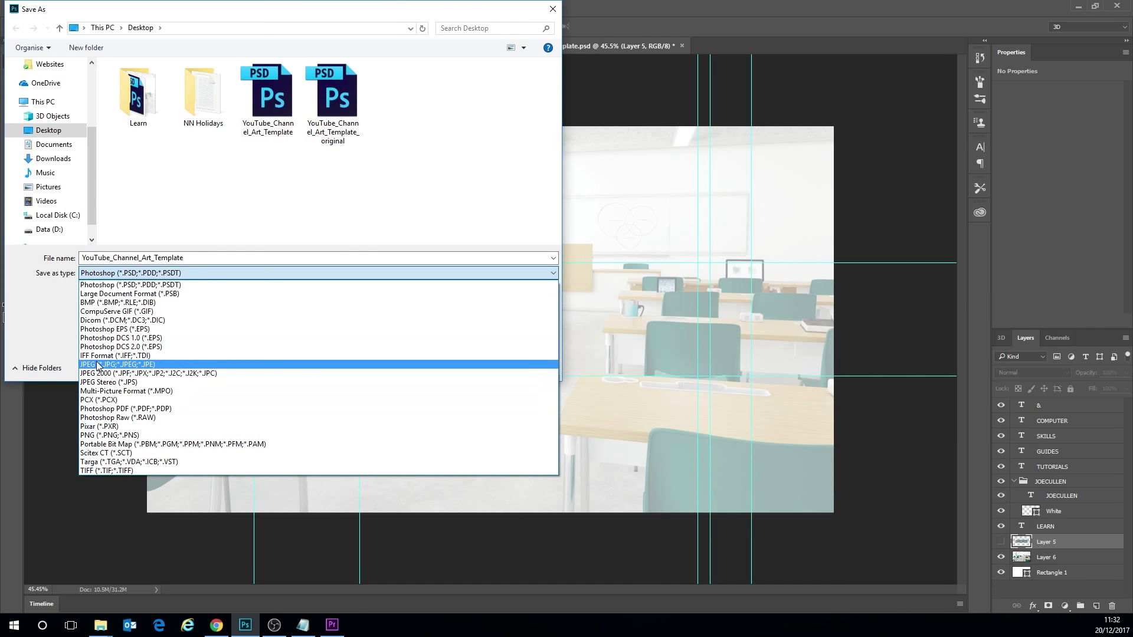
click(95, 366)
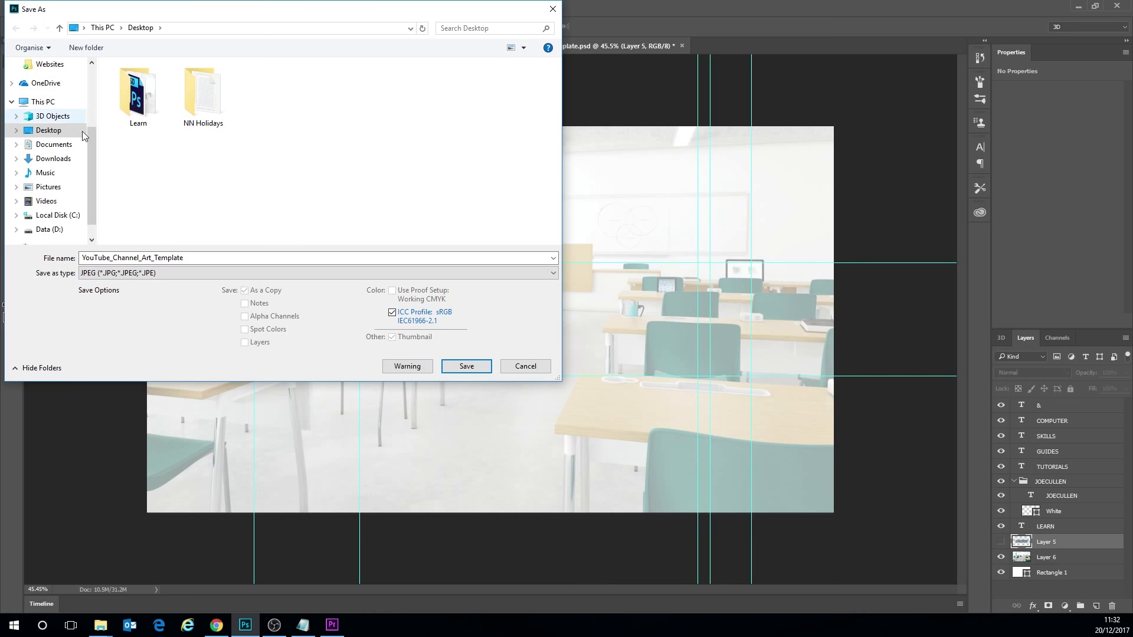
double_click(136, 107)
key(Return)
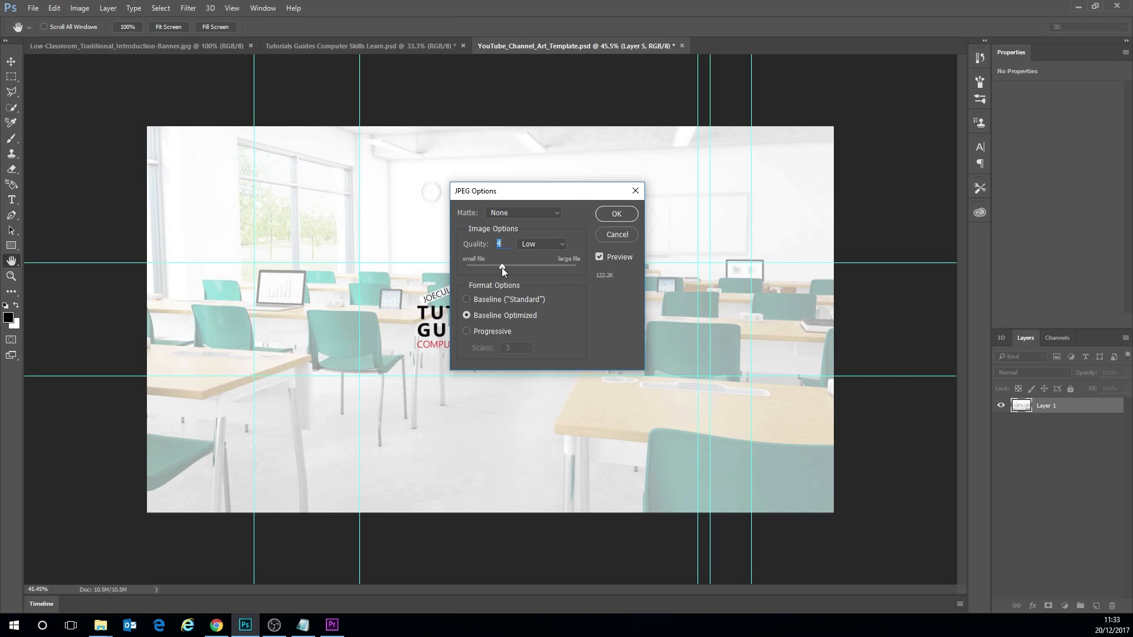
drag(501, 267, 563, 270)
mouse_move(575, 264)
mouse_down()
mouse_move(546, 264)
mouse_move(578, 265)
mouse_up()
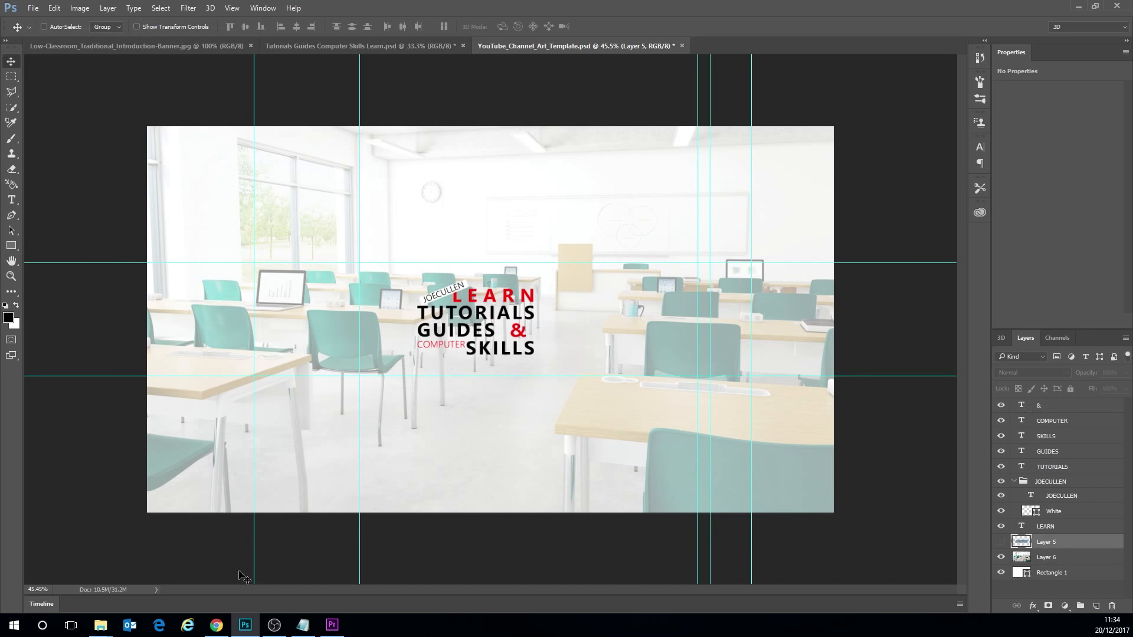
- Switch to Chrome, open the YouTube channel page, and upload Learn 2.jpg from the computer as the new channel art
click(217, 625)
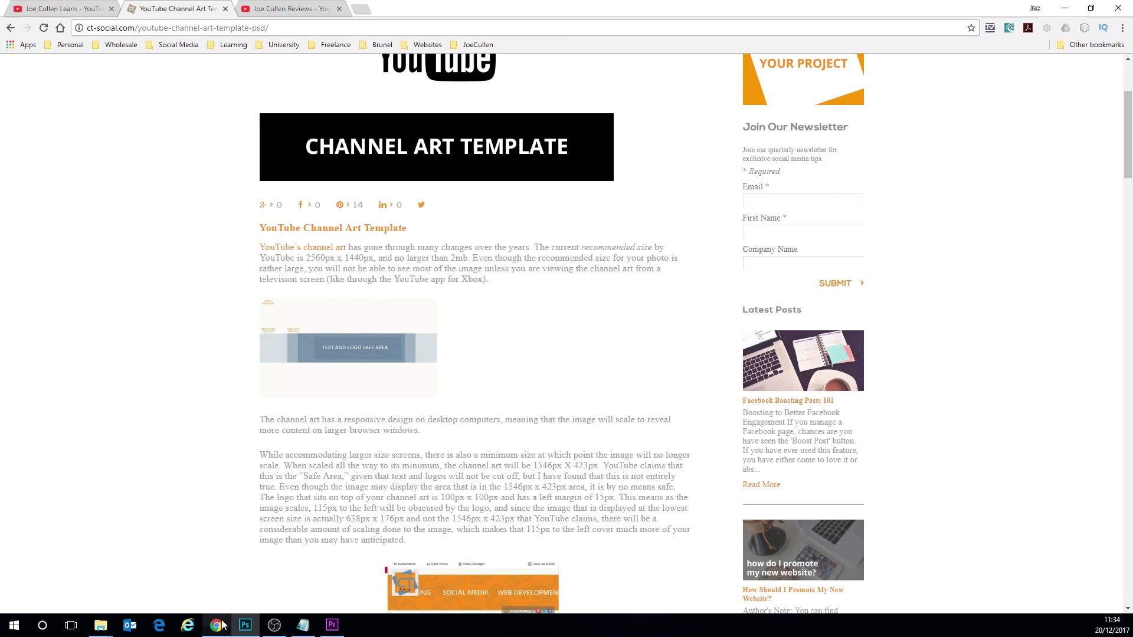
click(62, 9)
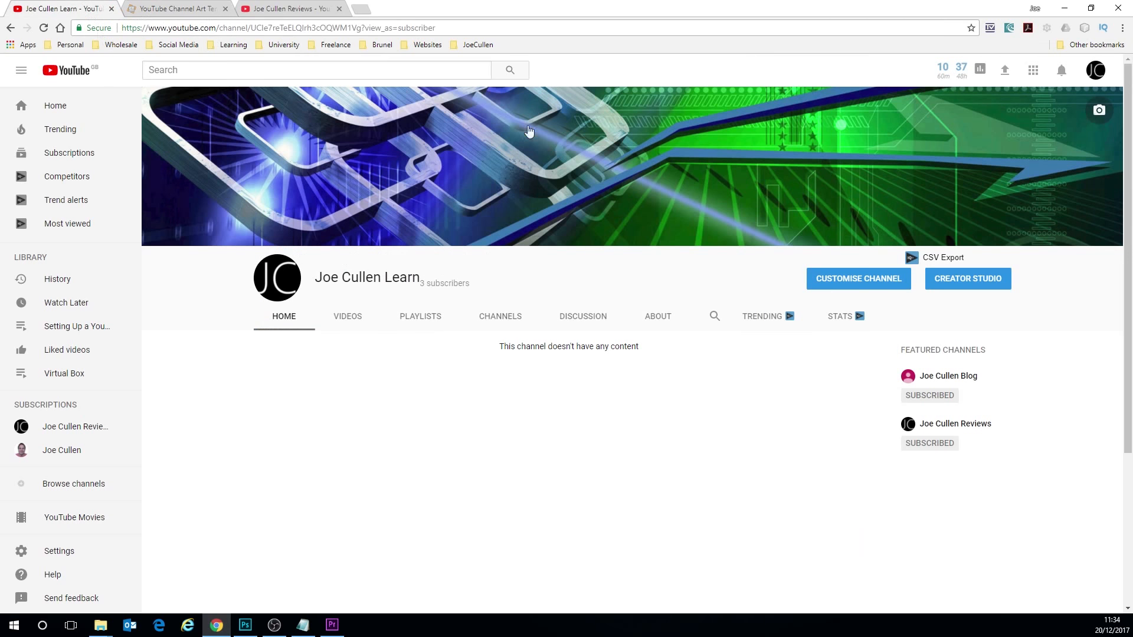
click(1099, 112)
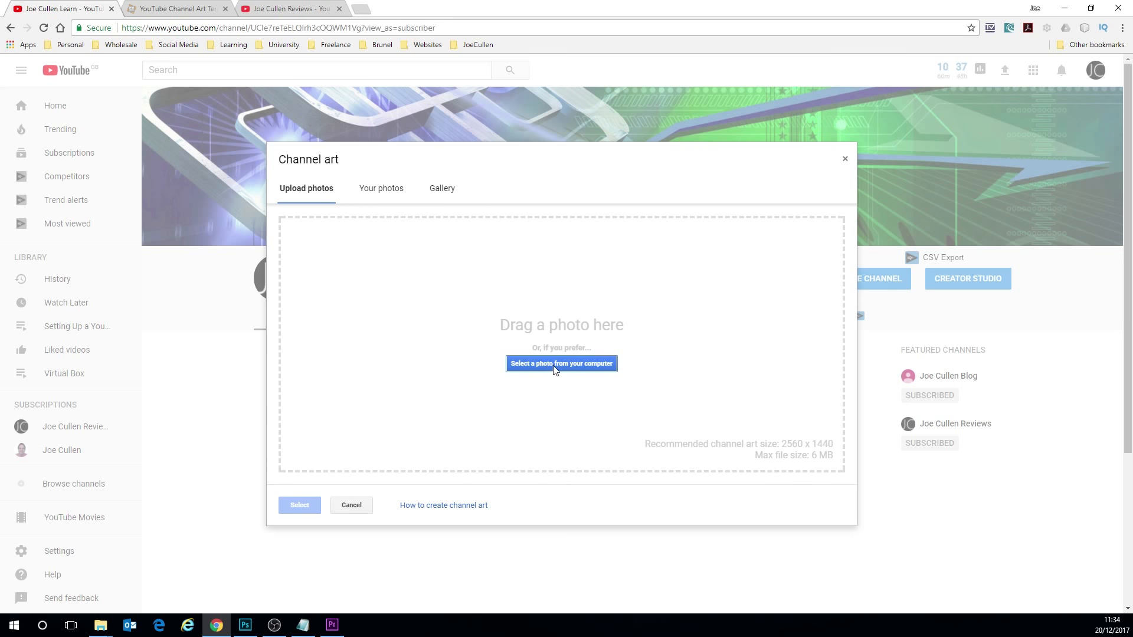
click(558, 366)
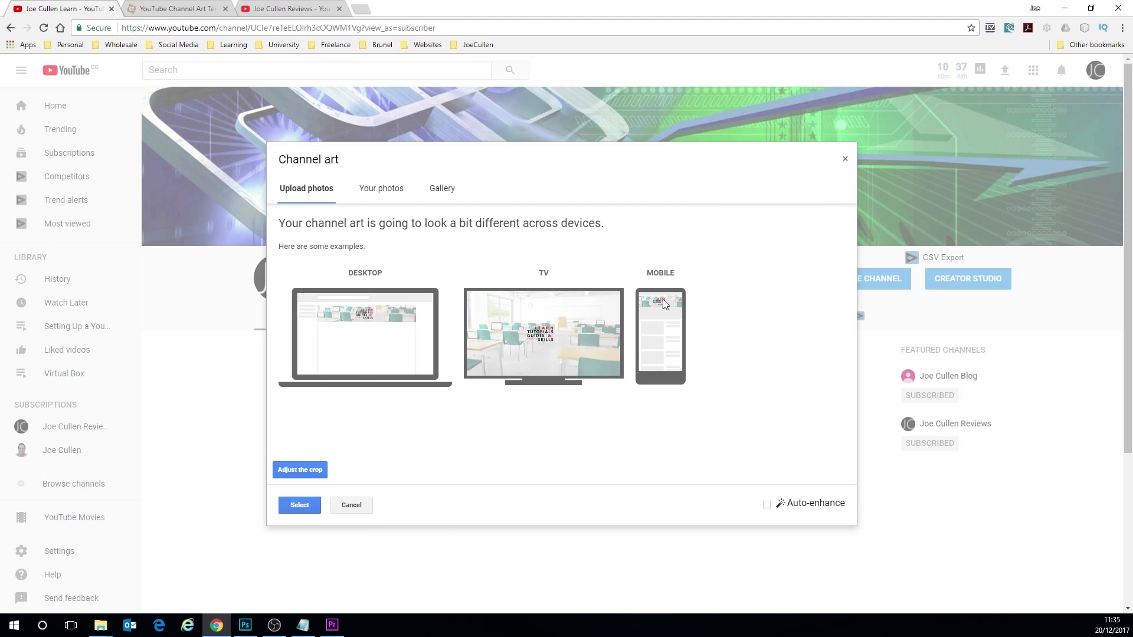
click(248, 624)
- Shrink and centre the crop region around the title text, recheck the devices preview, and apply the image as the channel art
click(300, 472)
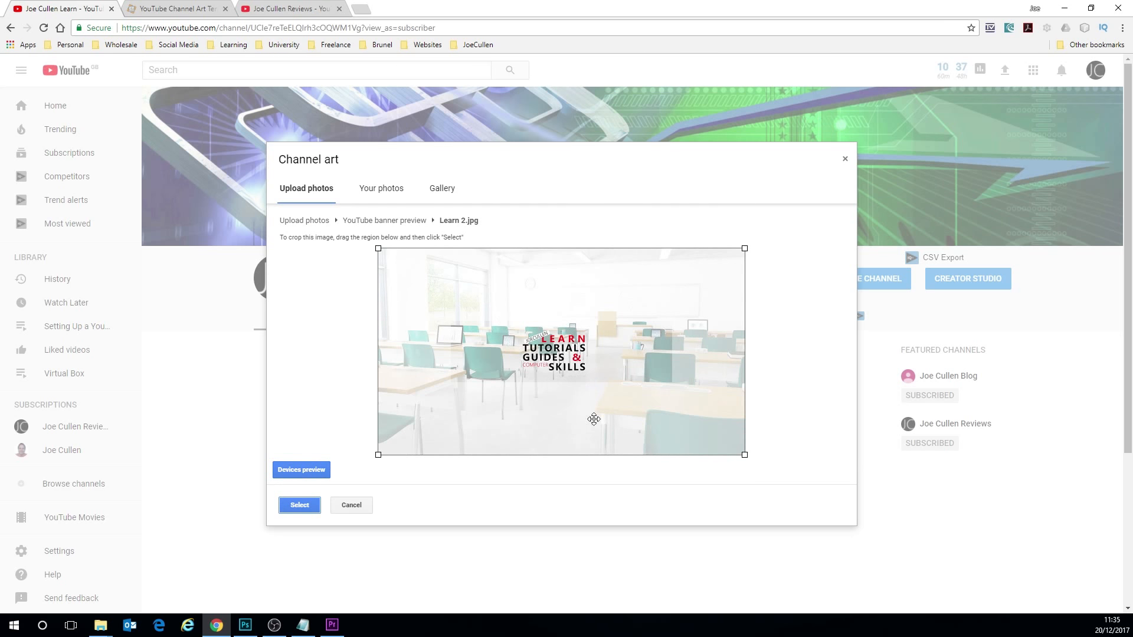
drag(744, 454, 673, 413)
drag(579, 333, 604, 351)
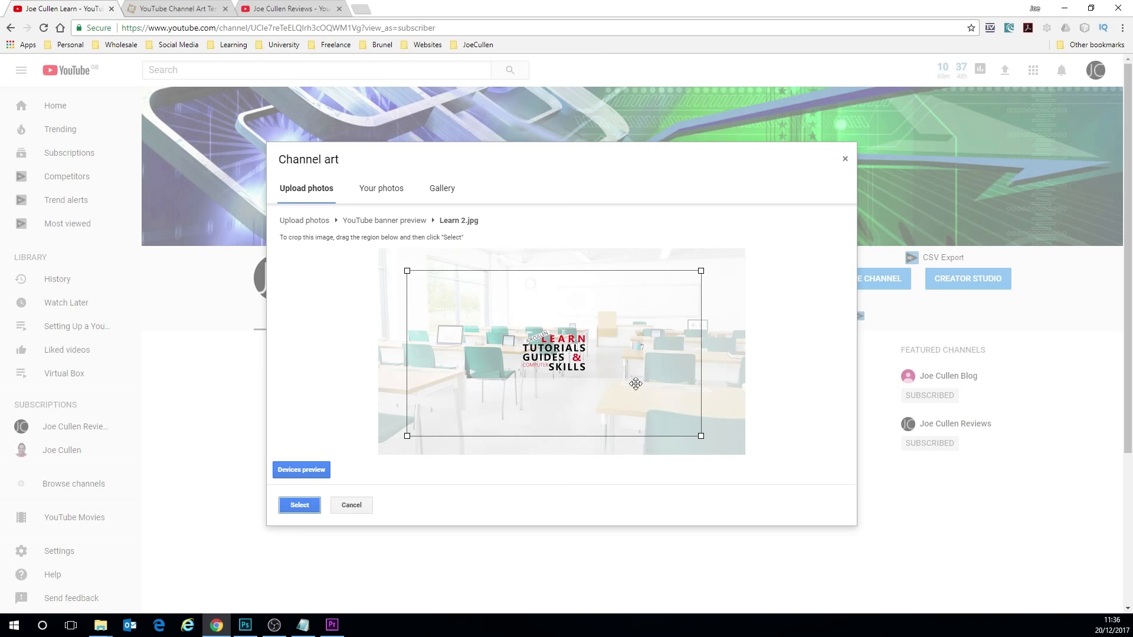
mouse_move(595, 353)
mouse_down()
mouse_move(622, 339)
mouse_move(603, 354)
mouse_up()
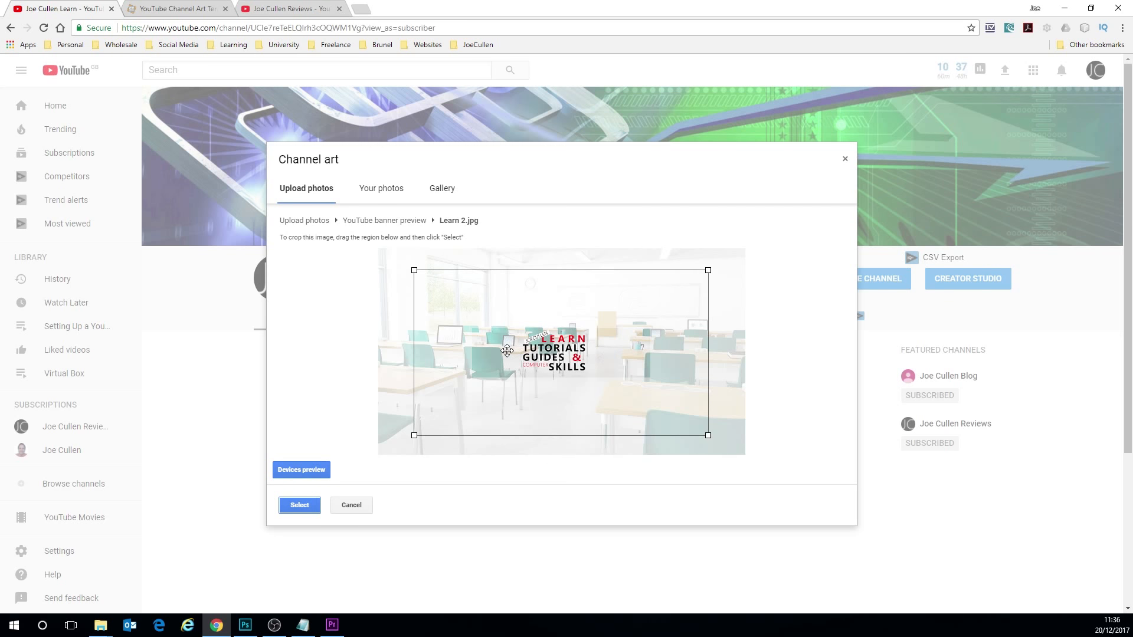
click(301, 470)
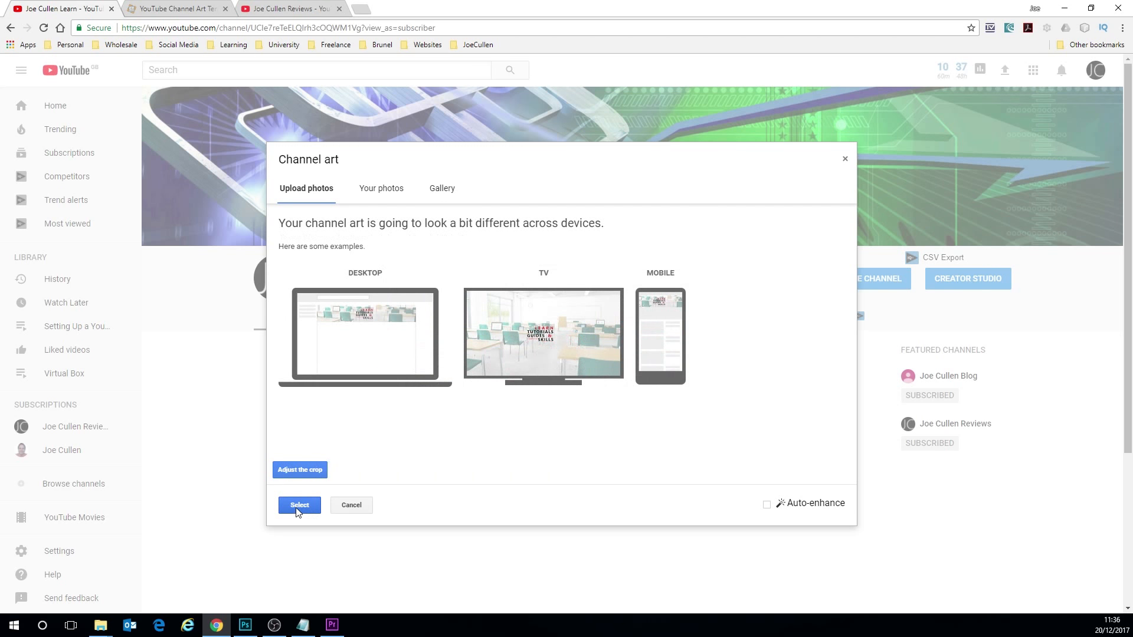
click(296, 509)
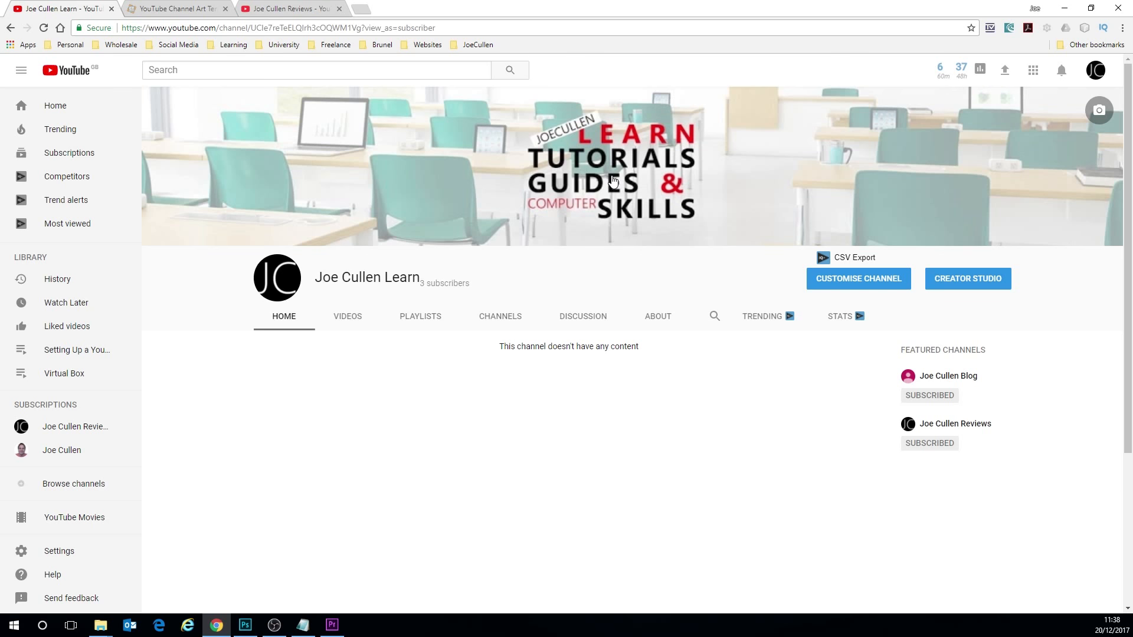
- Go to the Google About me page through the channel icon's edit option and switch to the Learn brand account
click(244, 625)
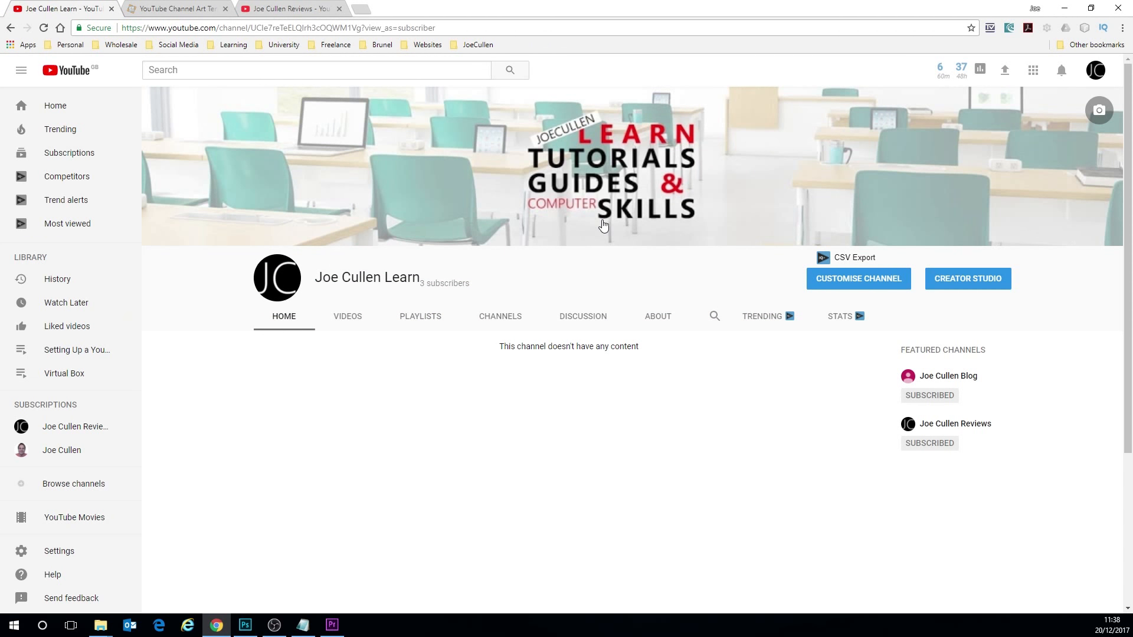
click(278, 281)
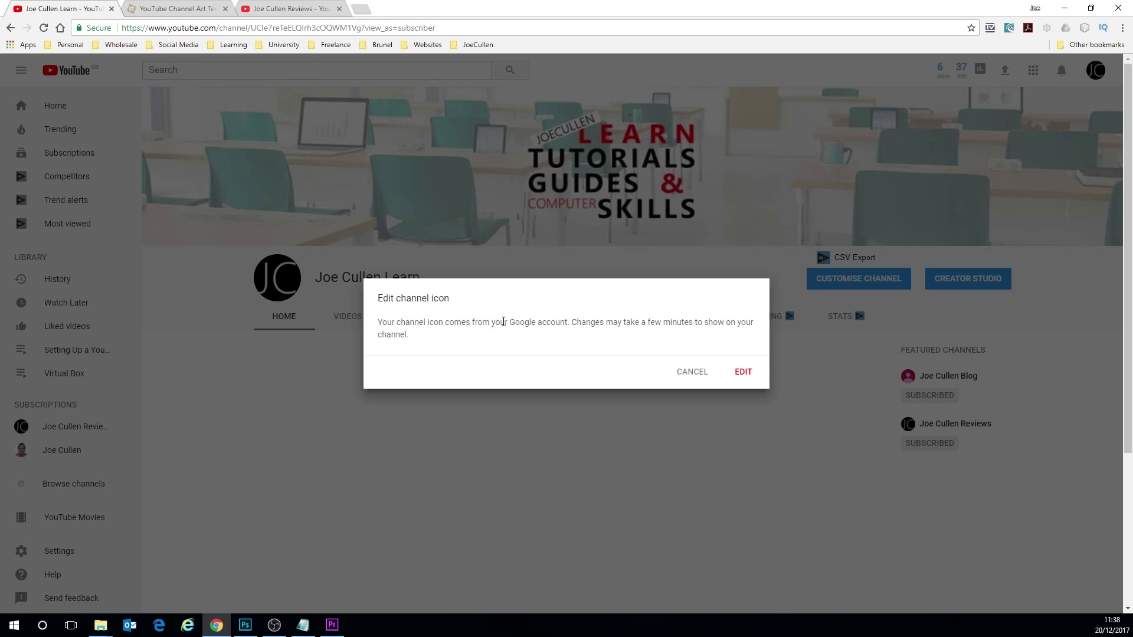
drag(503, 321, 580, 323)
click(741, 371)
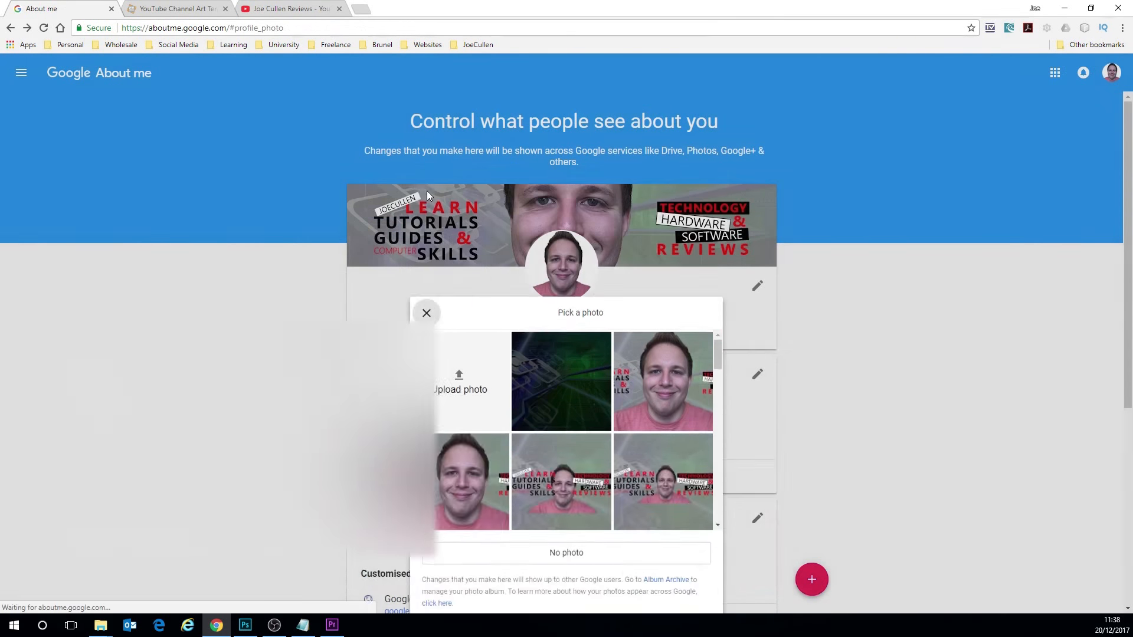
click(426, 188)
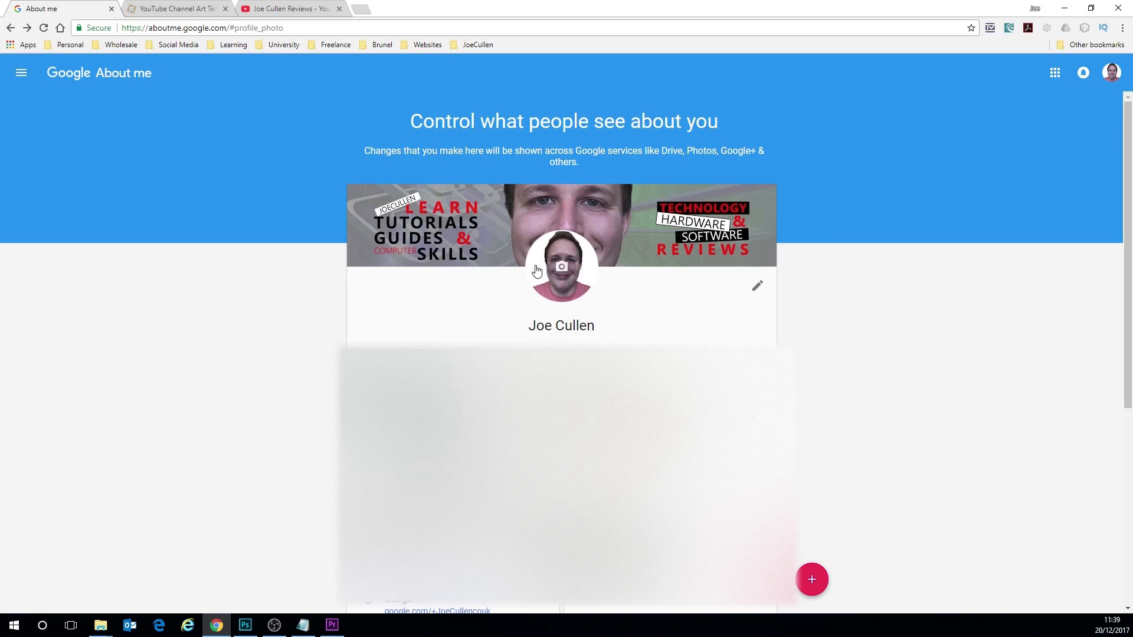
click(1108, 74)
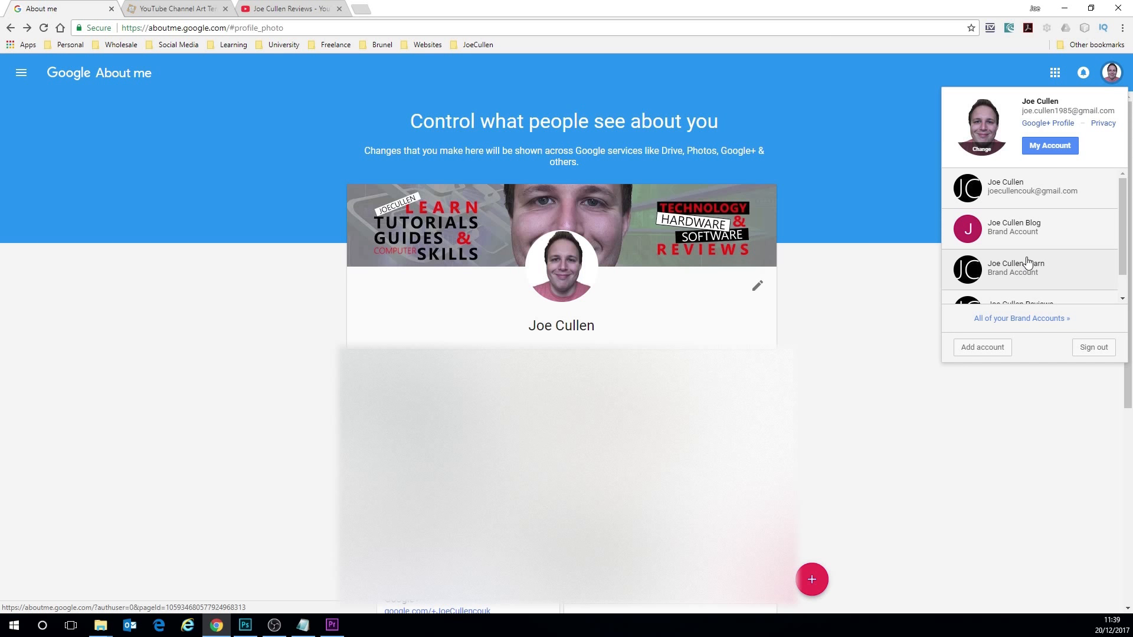
scroll(1043, 256, down, 1)
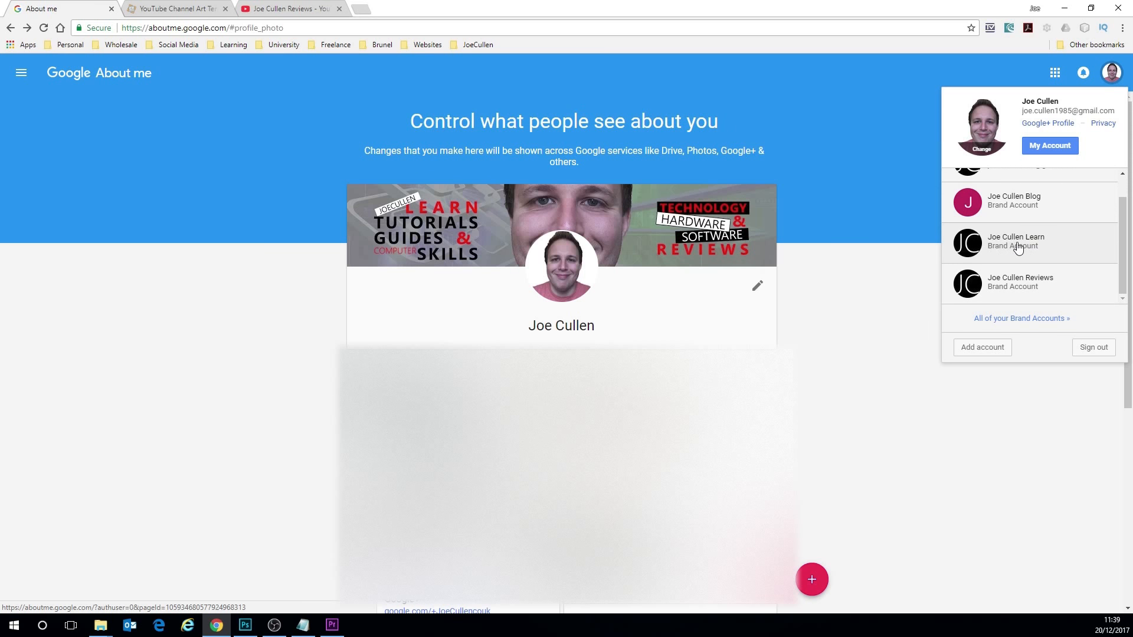
click(1015, 248)
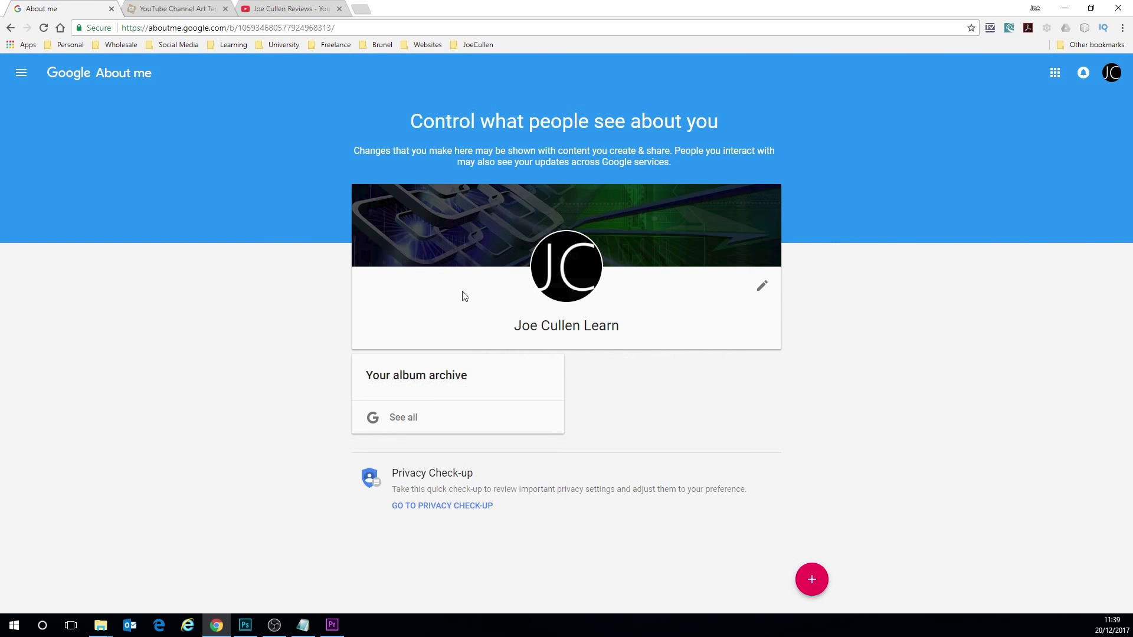
- Upload Learn 2 as the brand account's cover photo, keep its full crop, and save the profile change
click(756, 206)
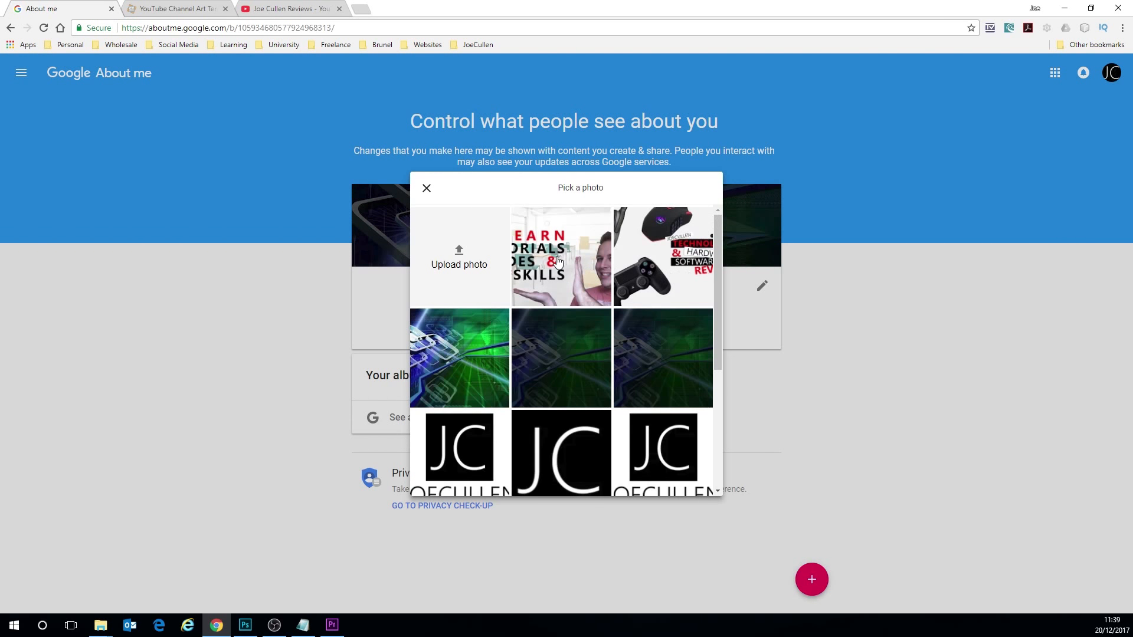
click(451, 263)
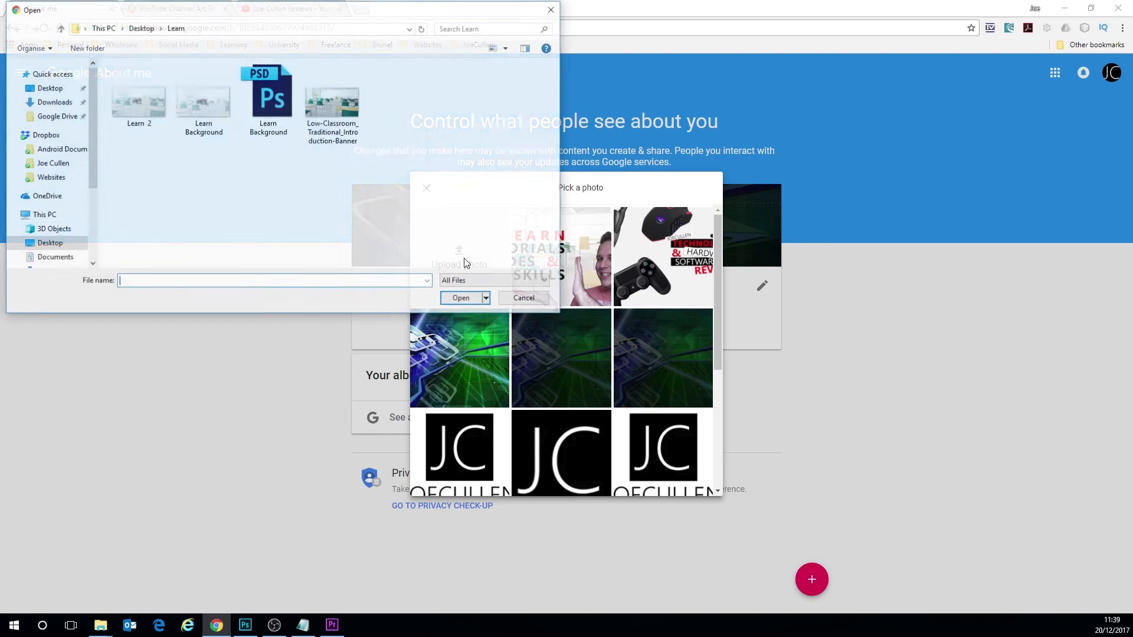
click(147, 120)
double_click(146, 121)
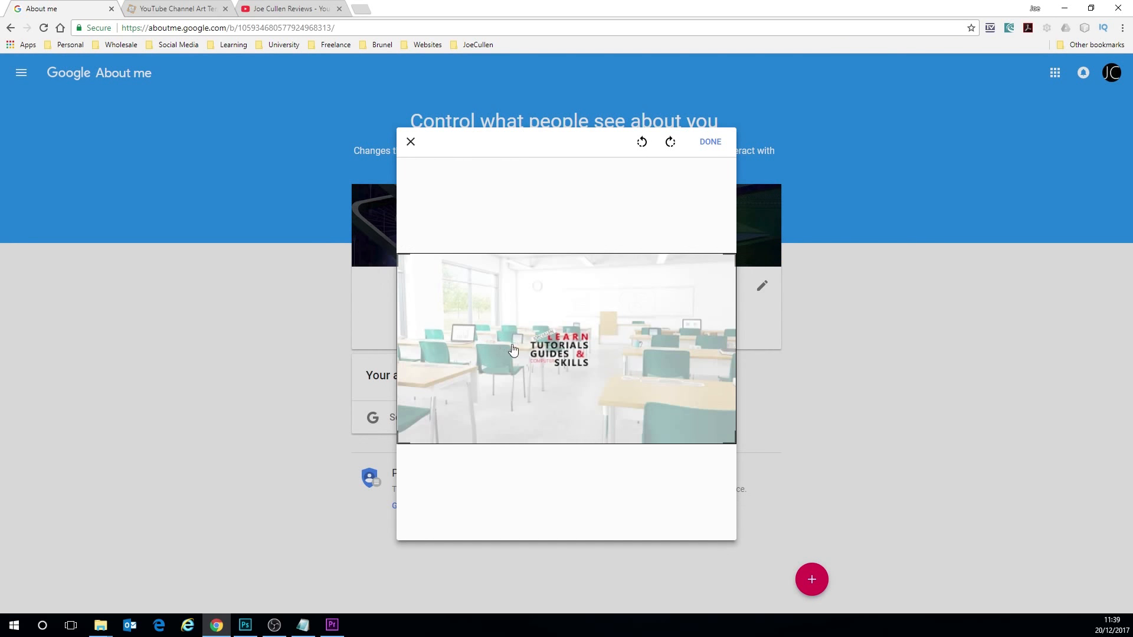
click(710, 144)
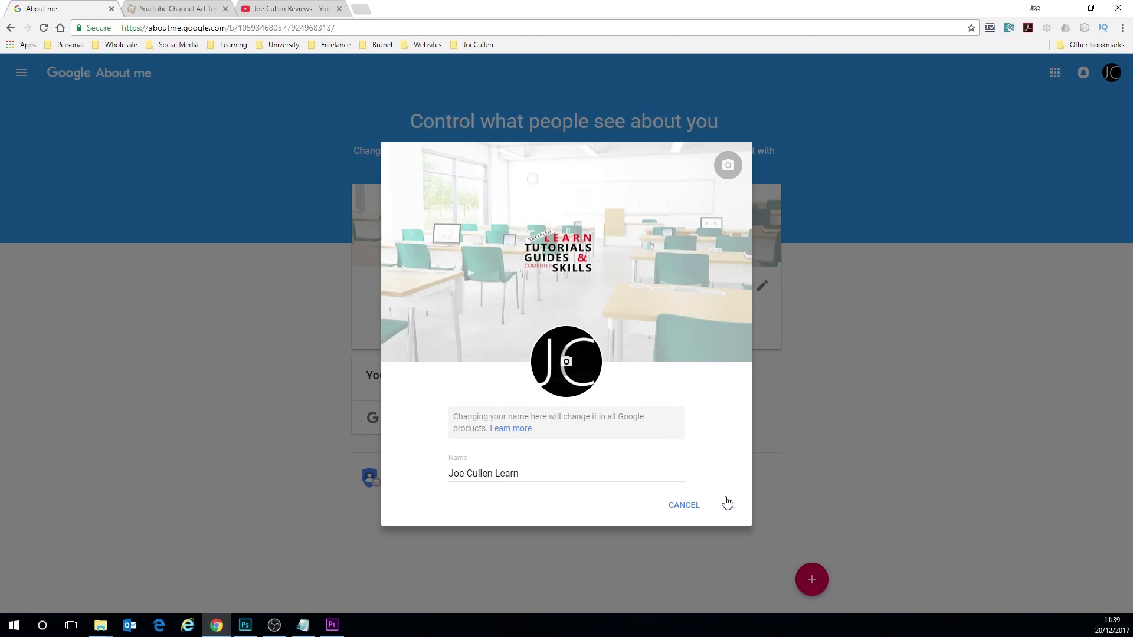
click(726, 502)
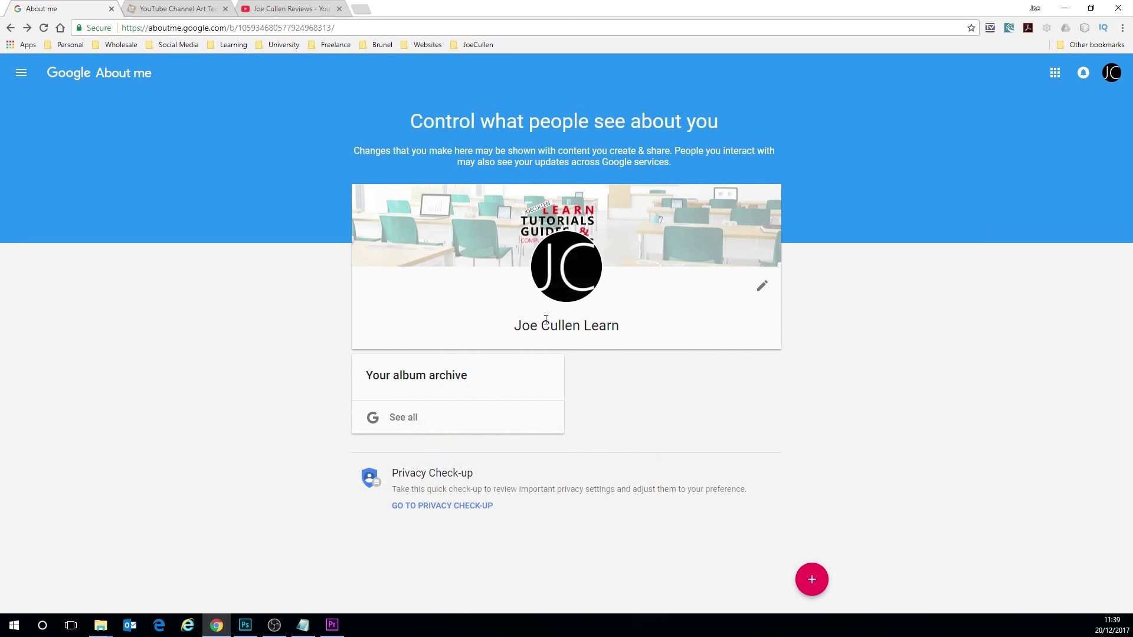
click(564, 270)
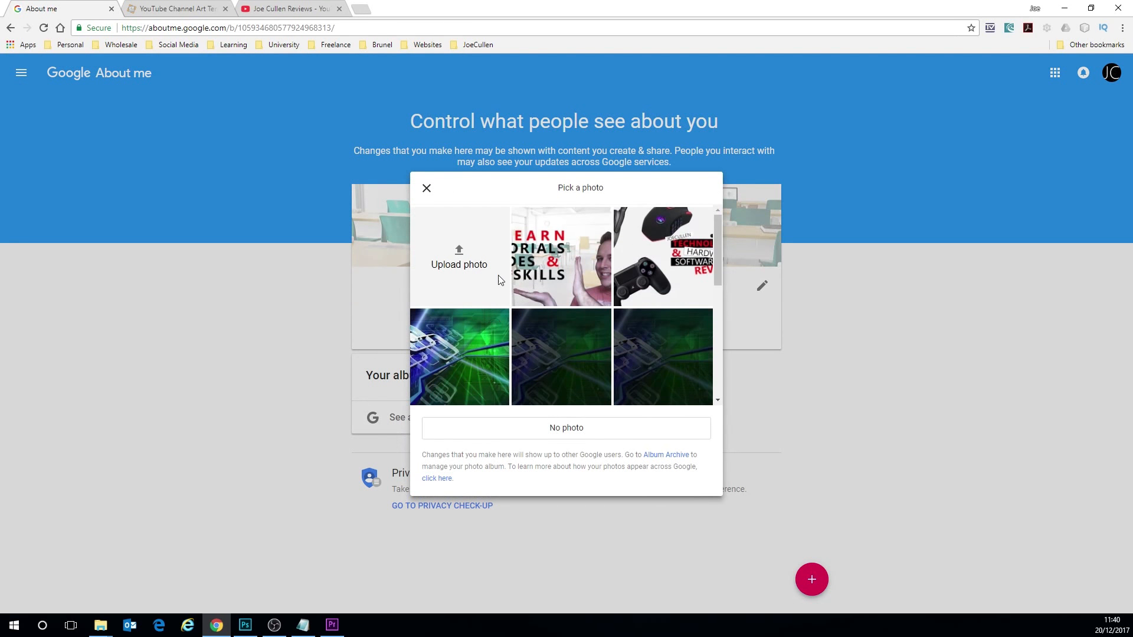
click(459, 253)
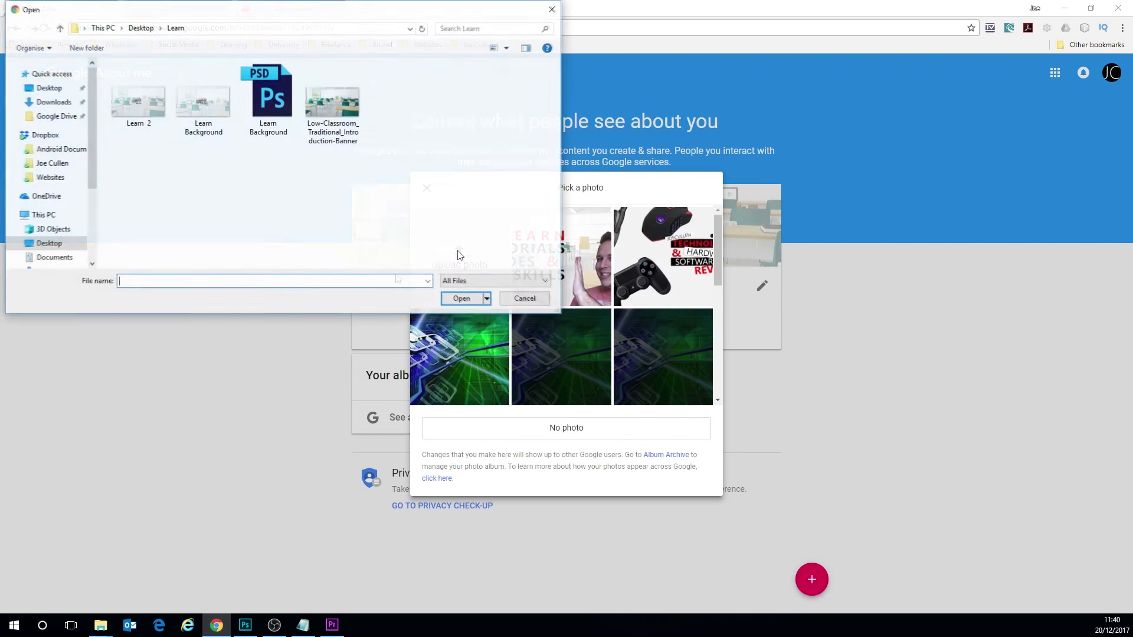
click(525, 301)
click(426, 188)
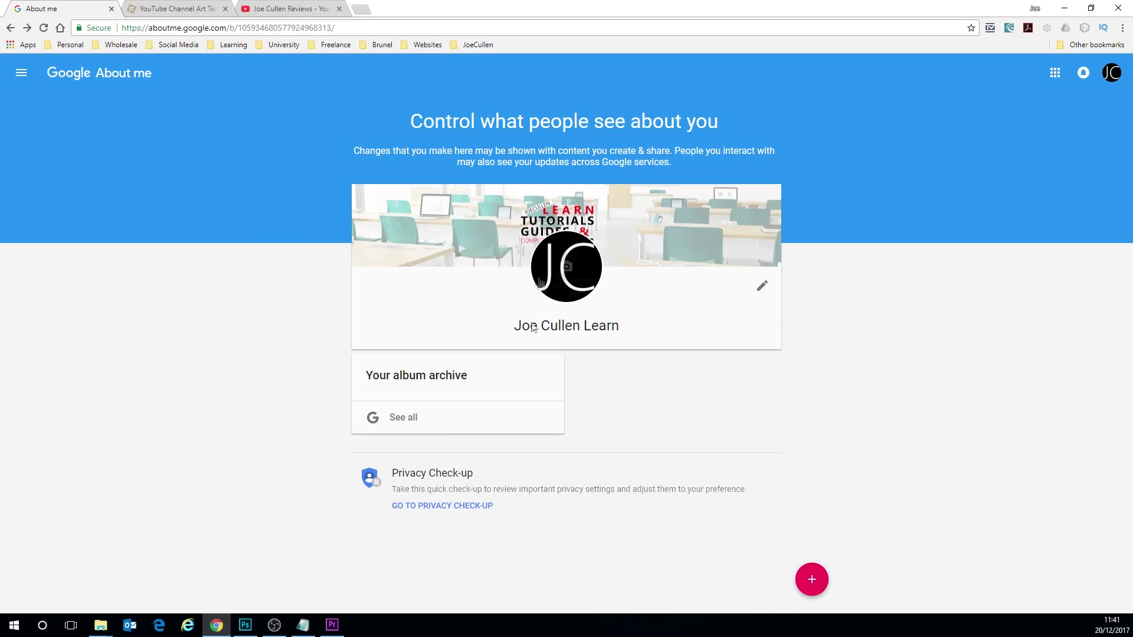
- Switch to Photoshop, marquee-select the black JC square in logo.psd, and crop the canvas to it
click(246, 625)
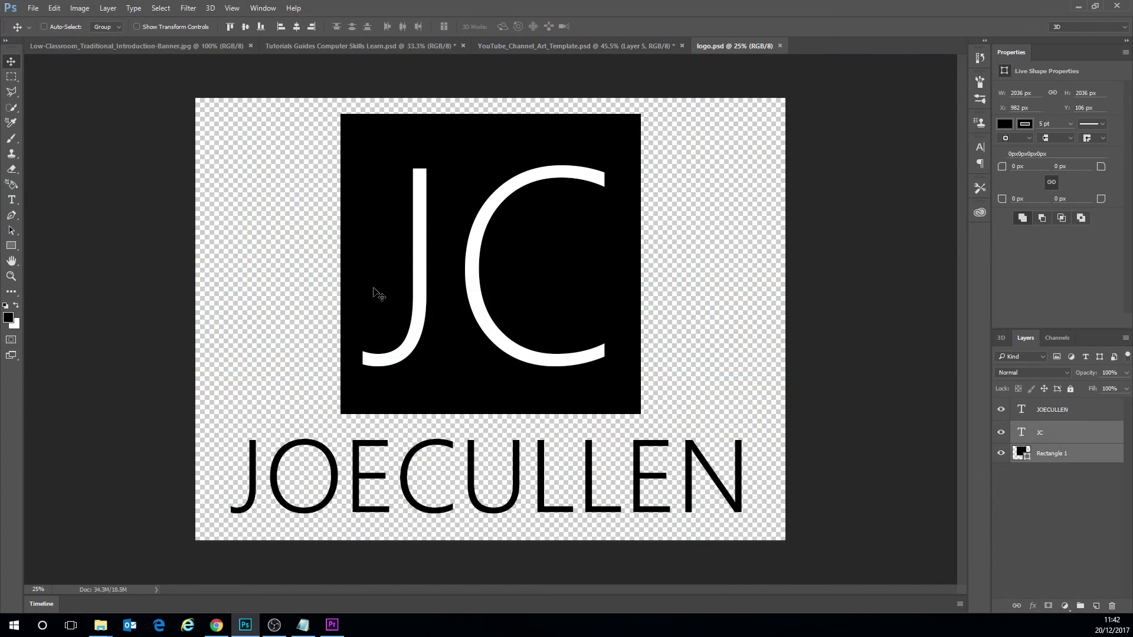
click(11, 76)
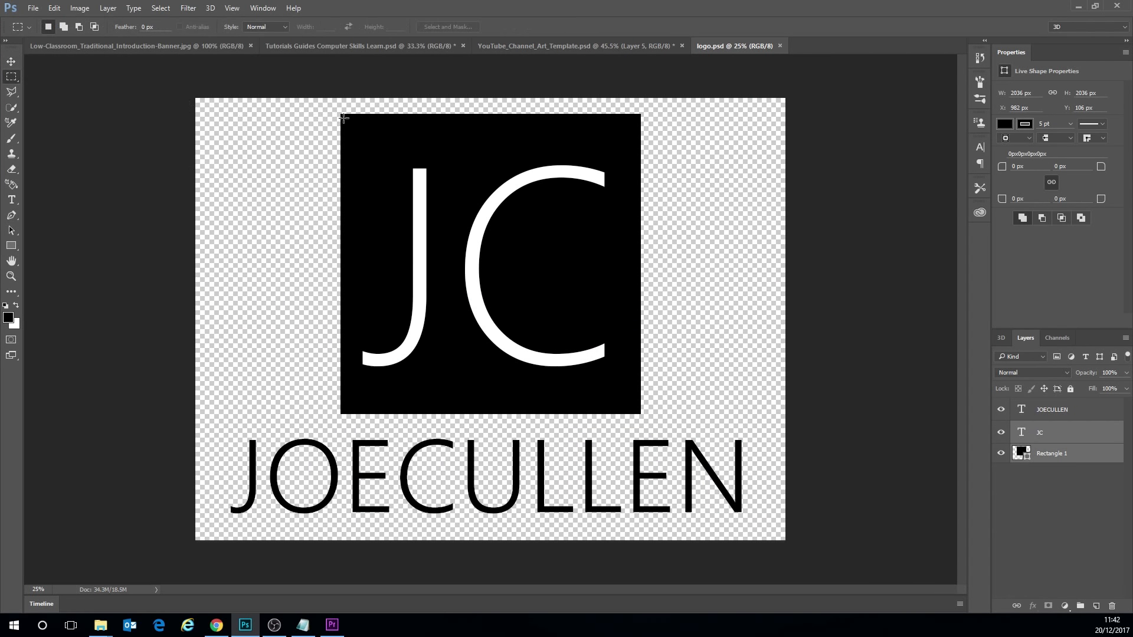
drag(340, 113, 639, 414)
click(54, 8)
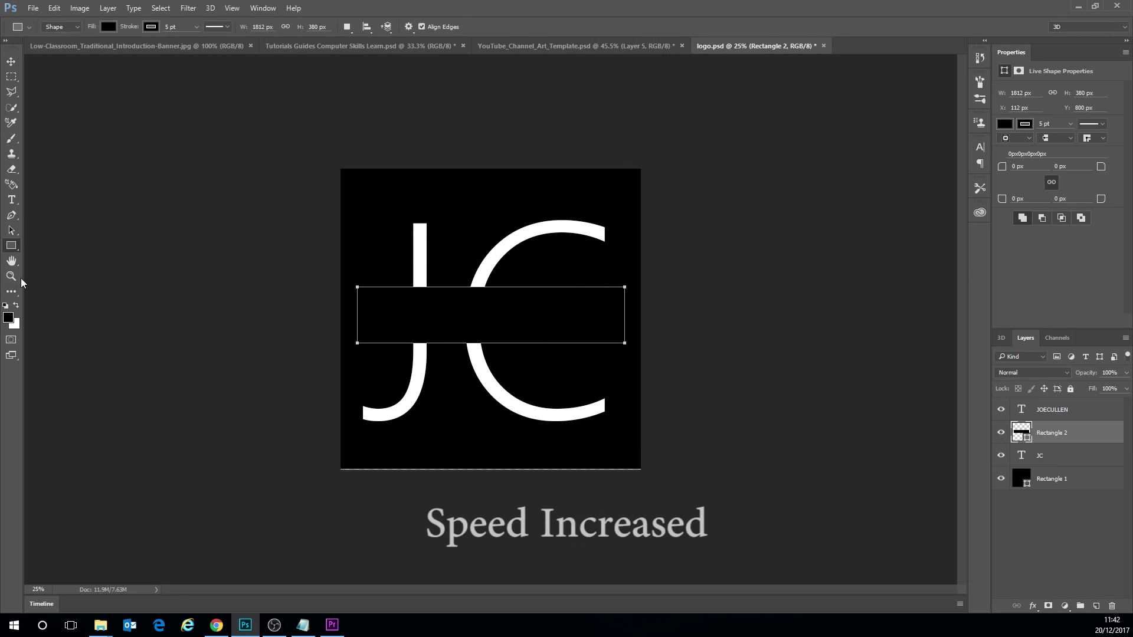
- Add a rectangle about 1812 by 380 px across the middle of the JC logo and fill it with white
double_click(1021, 432)
click(649, 309)
click(927, 303)
mouse_move(517, 334)
mouse_down()
mouse_move(514, 346)
mouse_move(519, 332)
mouse_up()
double_click(1015, 431)
click(916, 302)
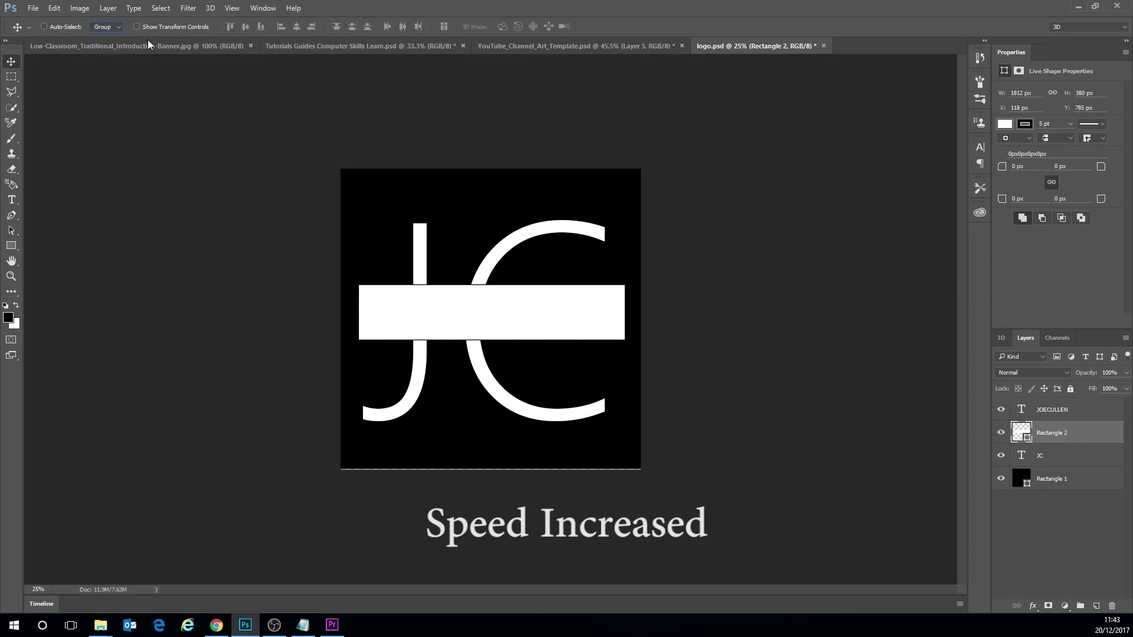
- Select the black logo square with a rectangular marquee and crop the canvas again to trim its edges
click(11, 77)
drag(337, 166, 872, 468)
click(73, 9)
click(88, 123)
click(429, 309)
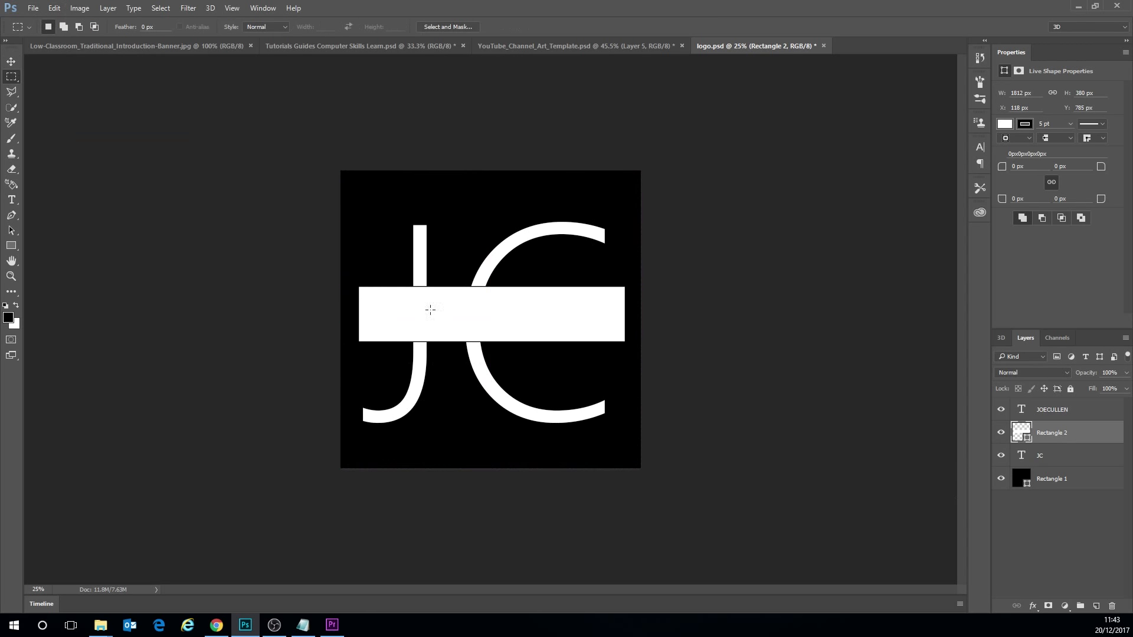
- Move the white rectangle slightly lower to centre it across the JC letters, and remove its fill
click(12, 61)
mouse_move(502, 340)
mouse_down()
mouse_move(499, 459)
mouse_move(499, 346)
mouse_up()
click(980, 81)
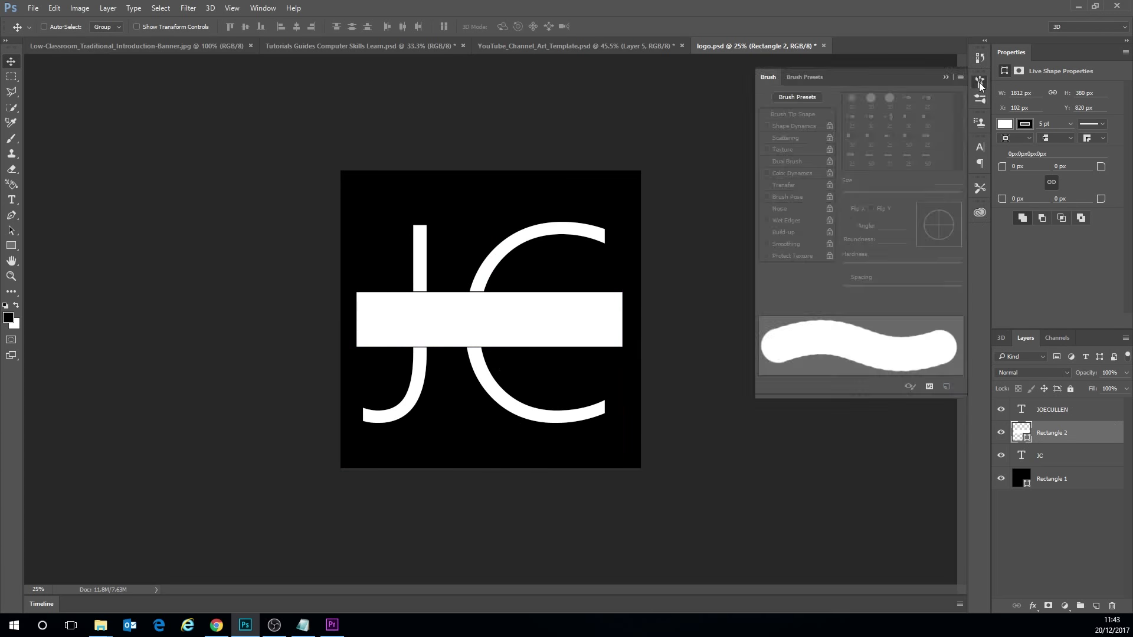
click(1005, 124)
click(1005, 187)
- Add a text box over the rectangle containing the word LEARN, with the font size set to 120 pt
click(11, 199)
drag(356, 292, 622, 347)
text(JOE)
key(ctrl+a)
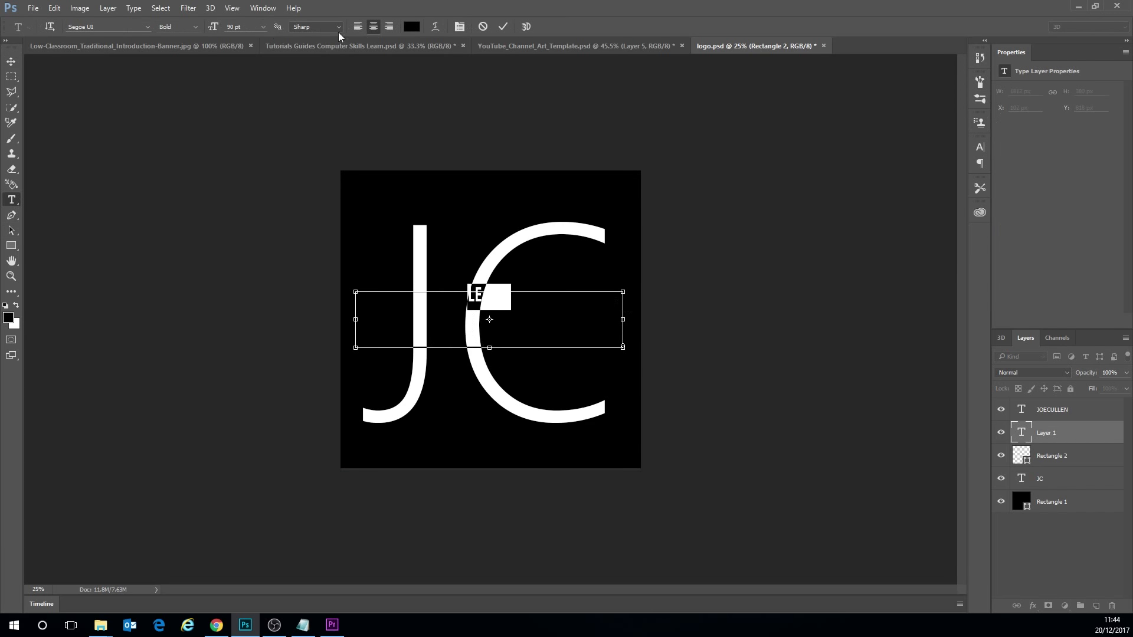
click(245, 27)
text(1200)
click(245, 27)
text(120)
- Change the colour of the LEARN text to red
click(8, 317)
click(809, 307)
click(802, 320)
click(915, 301)
- Set the LEARN text's leading to 100 pt, vertical scale to 100% and font size to 400 pt
click(979, 147)
click(937, 178)
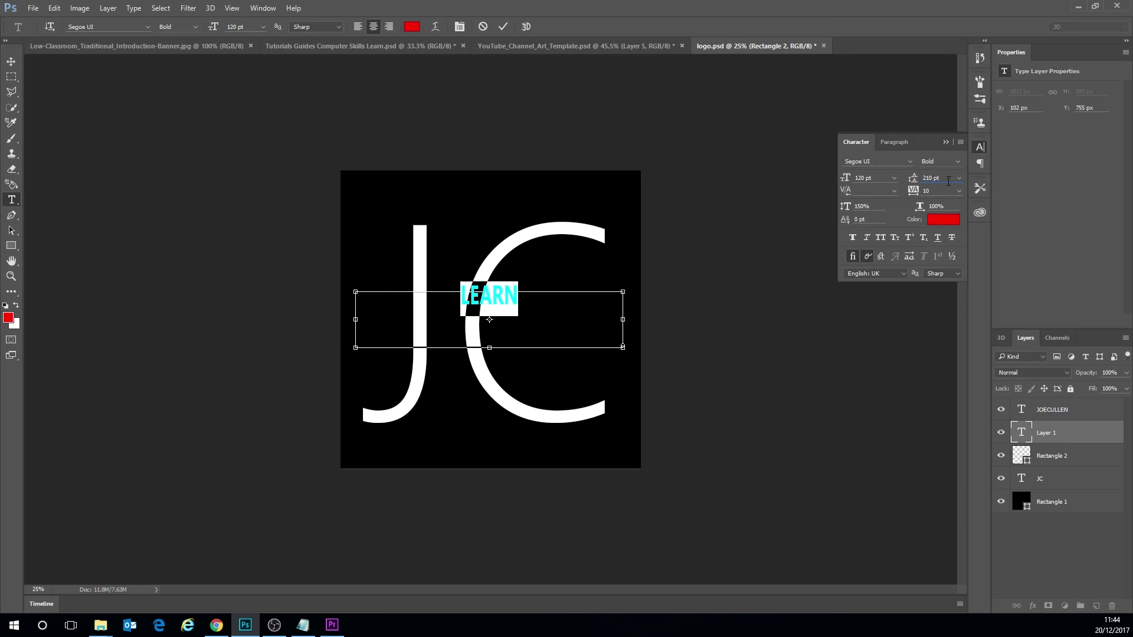
double_click(938, 181)
text(10)
drag(872, 206, 845, 207)
text(100)
click(894, 179)
click(883, 193)
double_click(235, 27)
text(400)
click(11, 61)
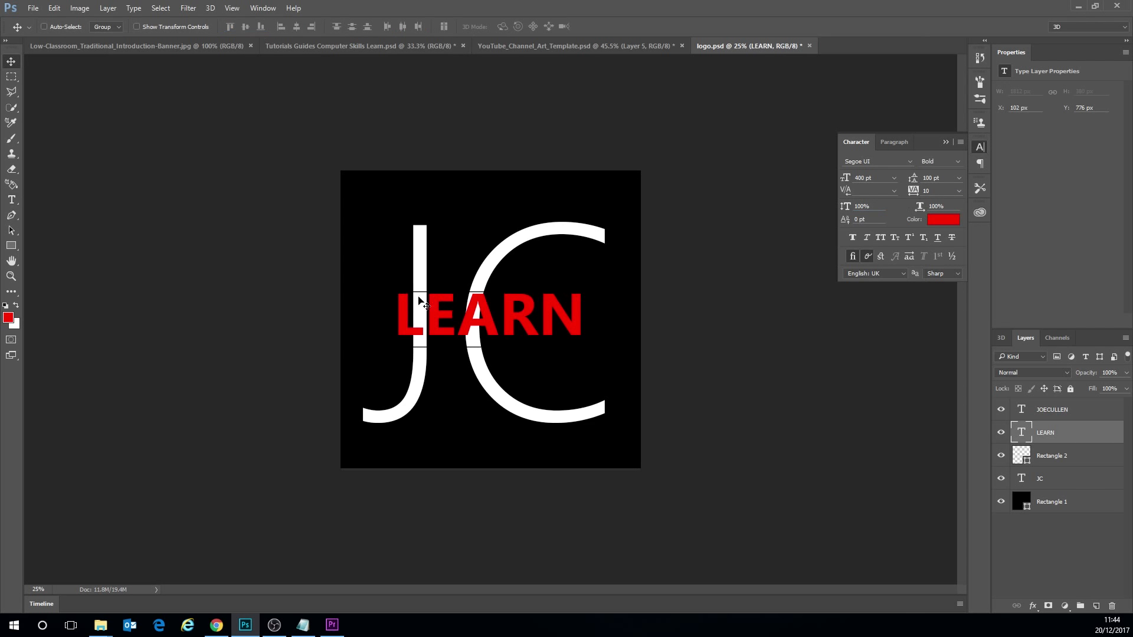
- Set the LEARN text's leading to Auto and tracking to 200, and nudge it down to centre it on the rectangle
click(11, 200)
double_click(490, 316)
click(958, 178)
click(948, 191)
click(958, 191)
click(938, 380)
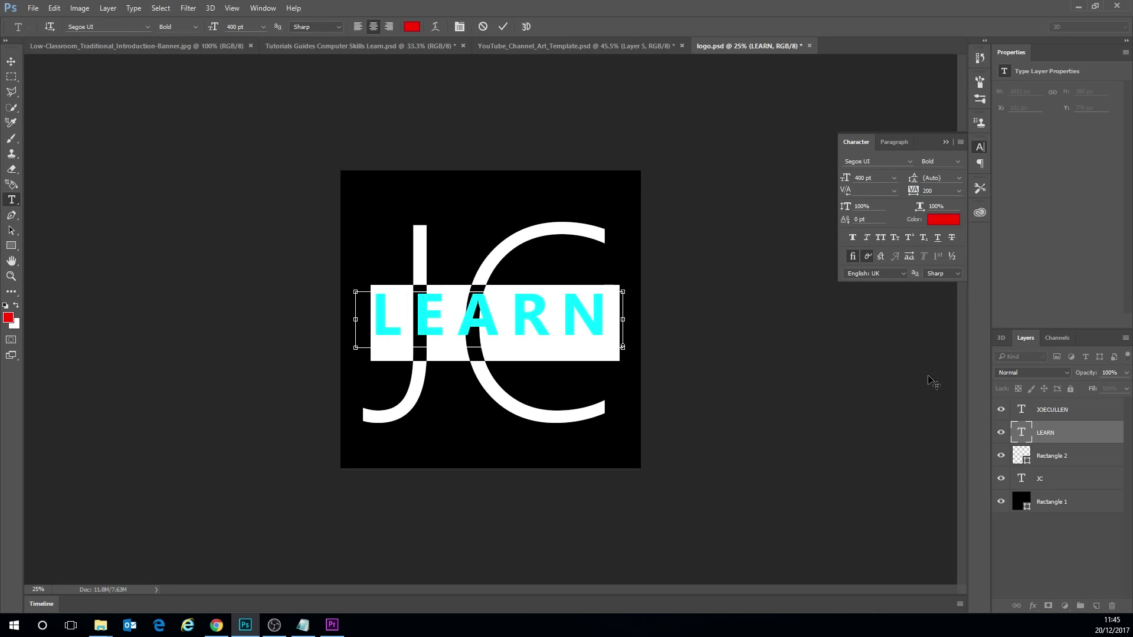
click(12, 62)
drag(402, 299, 403, 305)
- Fill the Rectangle 2 shape behind the LEARN text with white
double_click(1021, 456)
click(912, 324)
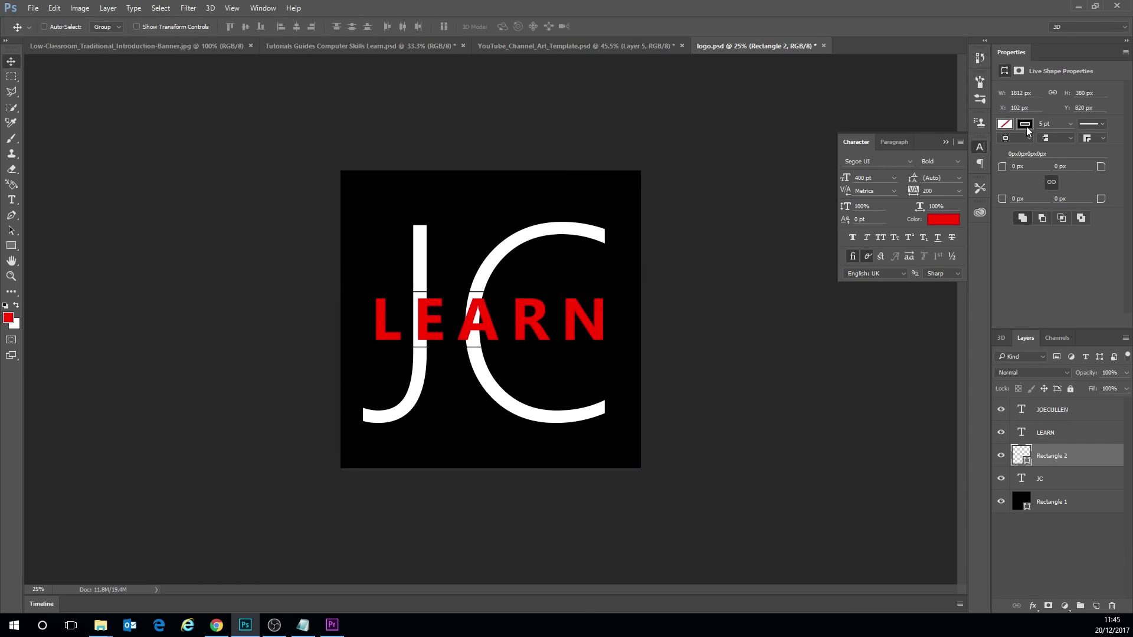
click(1005, 124)
click(1034, 147)
click(1005, 124)
click(1068, 199)
click(321, 209)
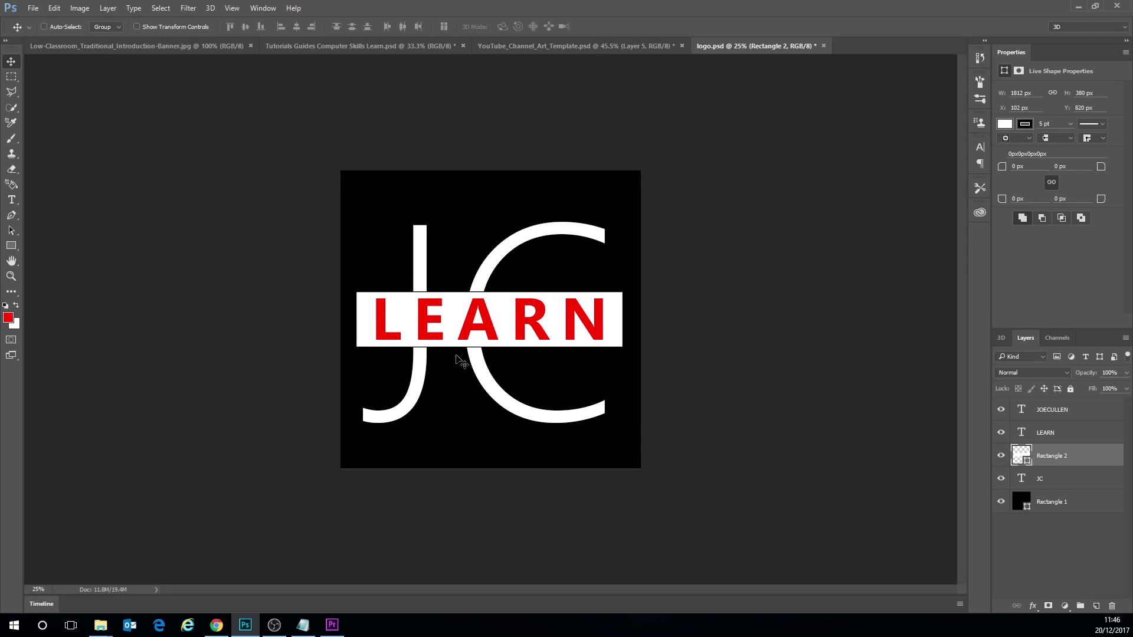
- Save a JPEG copy of the icon as learnlogo in the logo folder, accepting the default JPEG options
click(36, 9)
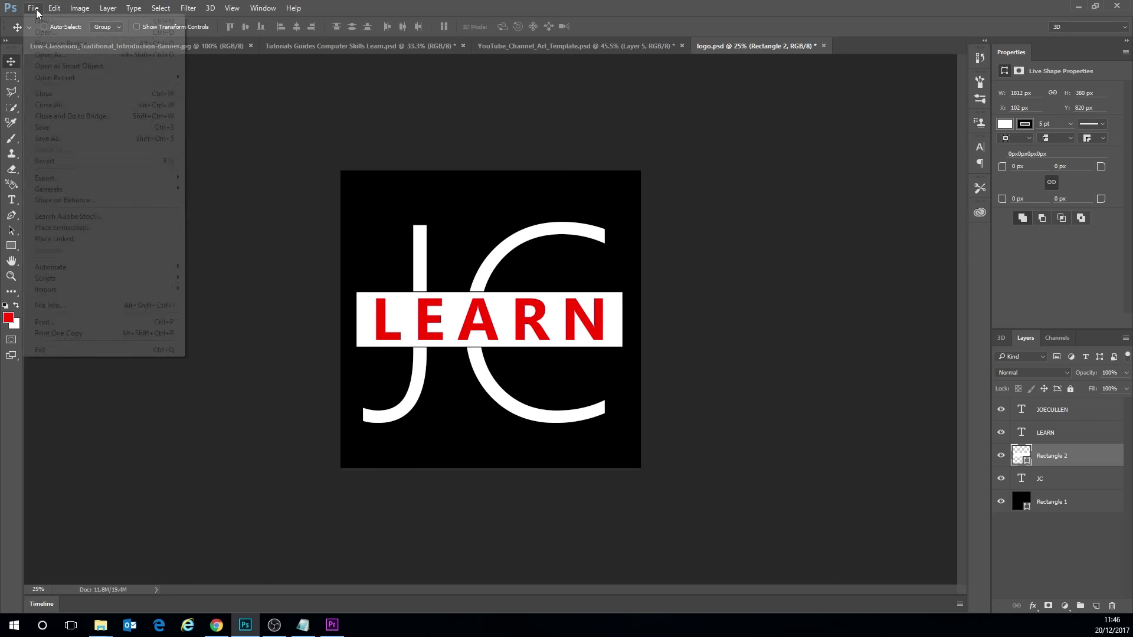
click(59, 138)
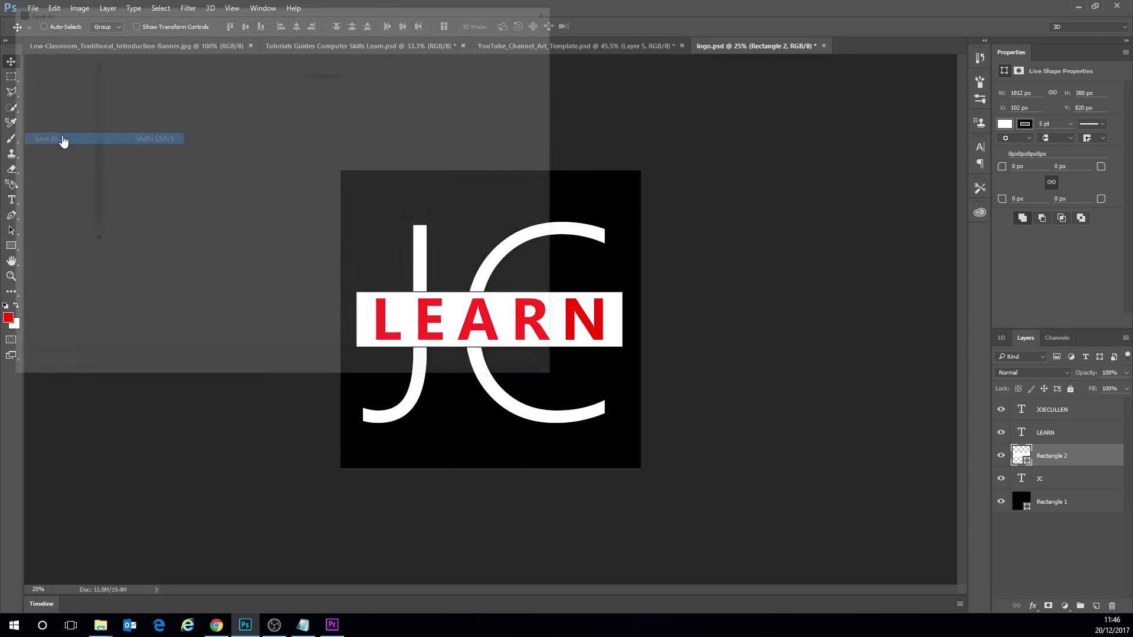
click(155, 275)
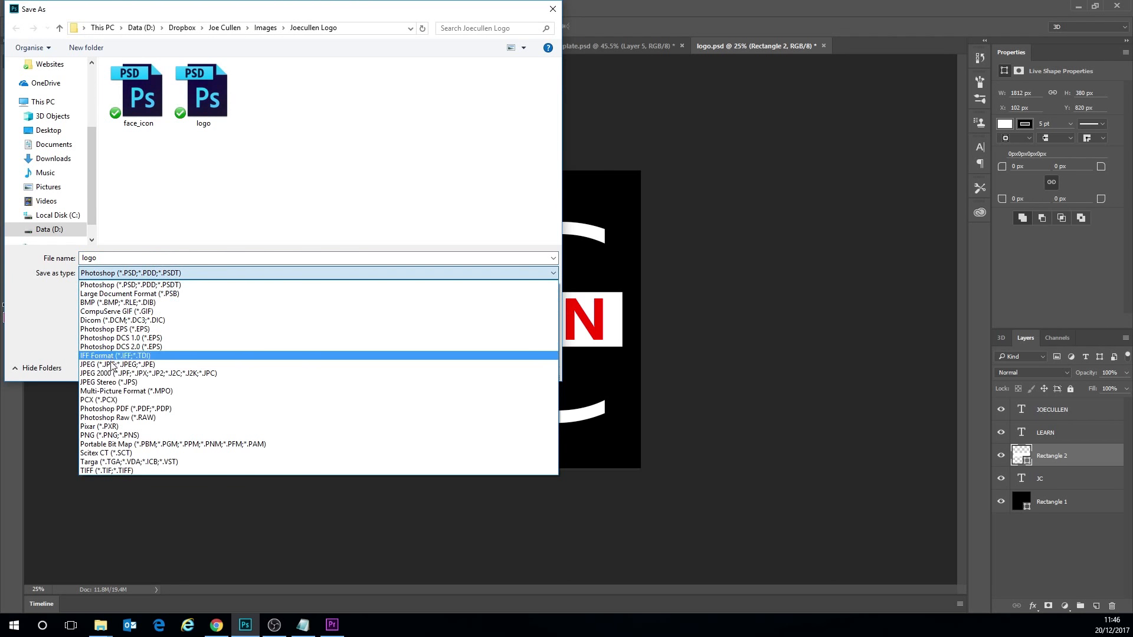
click(123, 354)
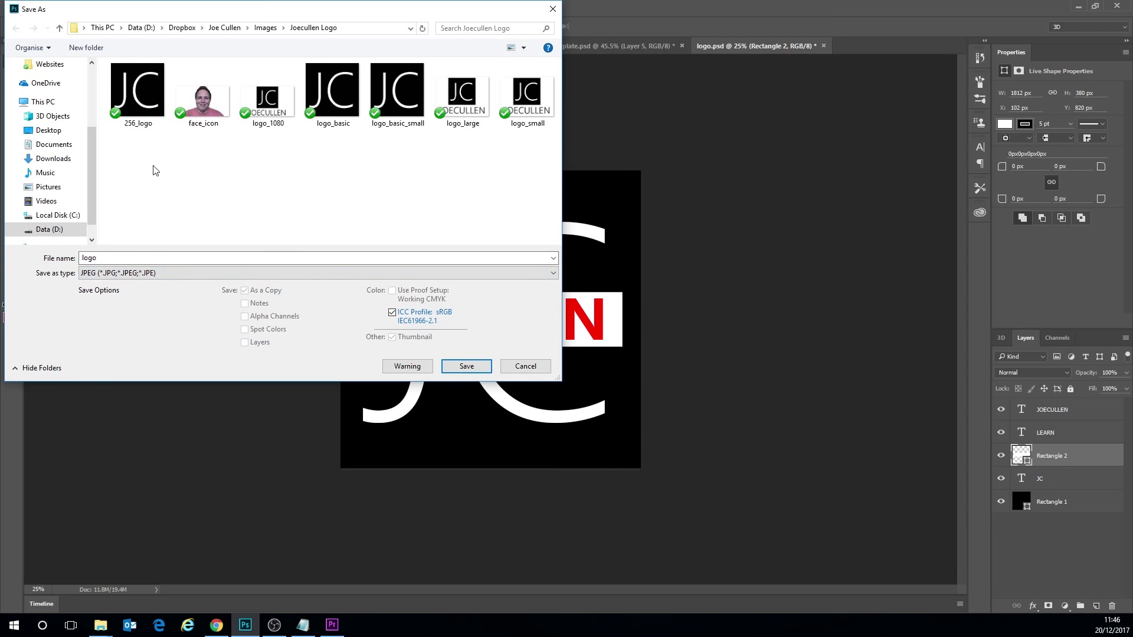
click(98, 258)
click(98, 258)
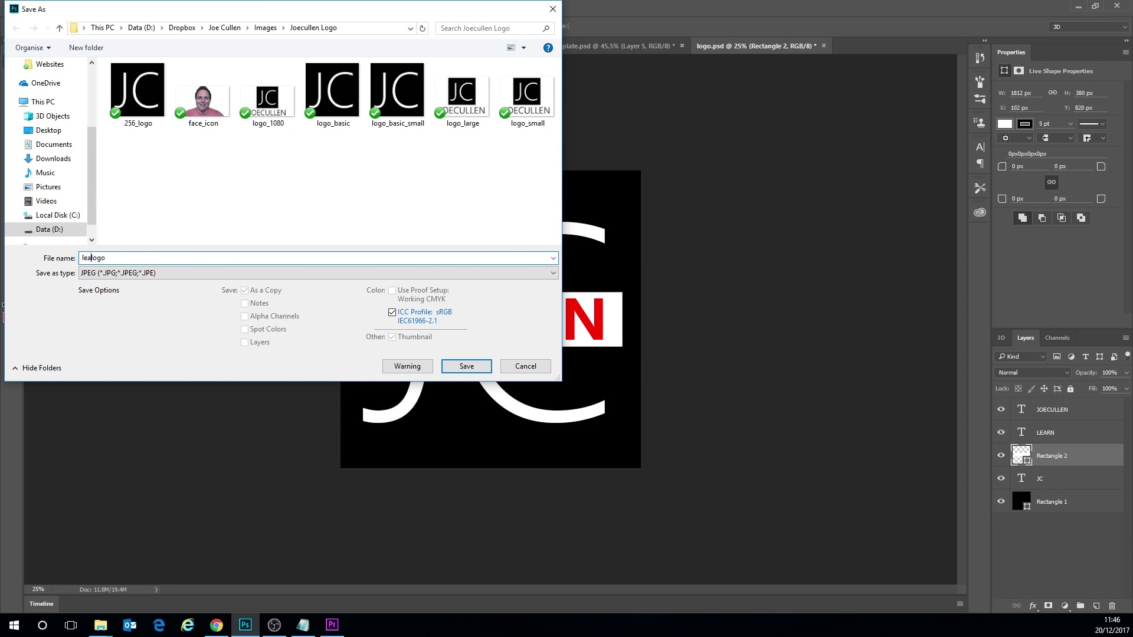
key(Return)
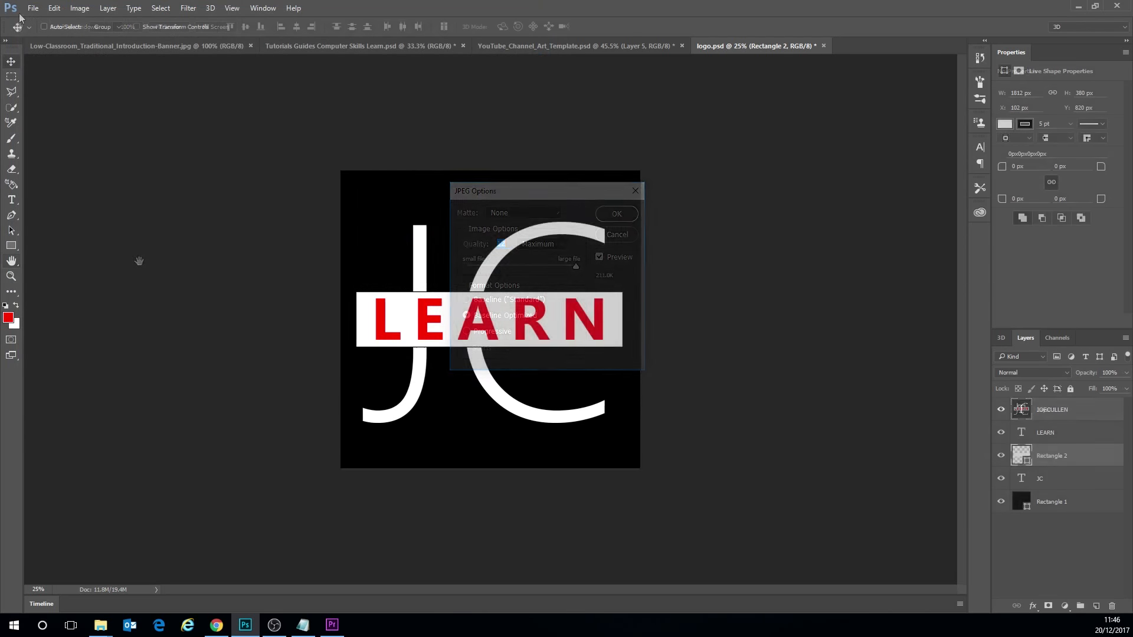
key(Return)
- Save the layered icon as a separate Photoshop document named learnlogo.psd
click(33, 8)
click(53, 138)
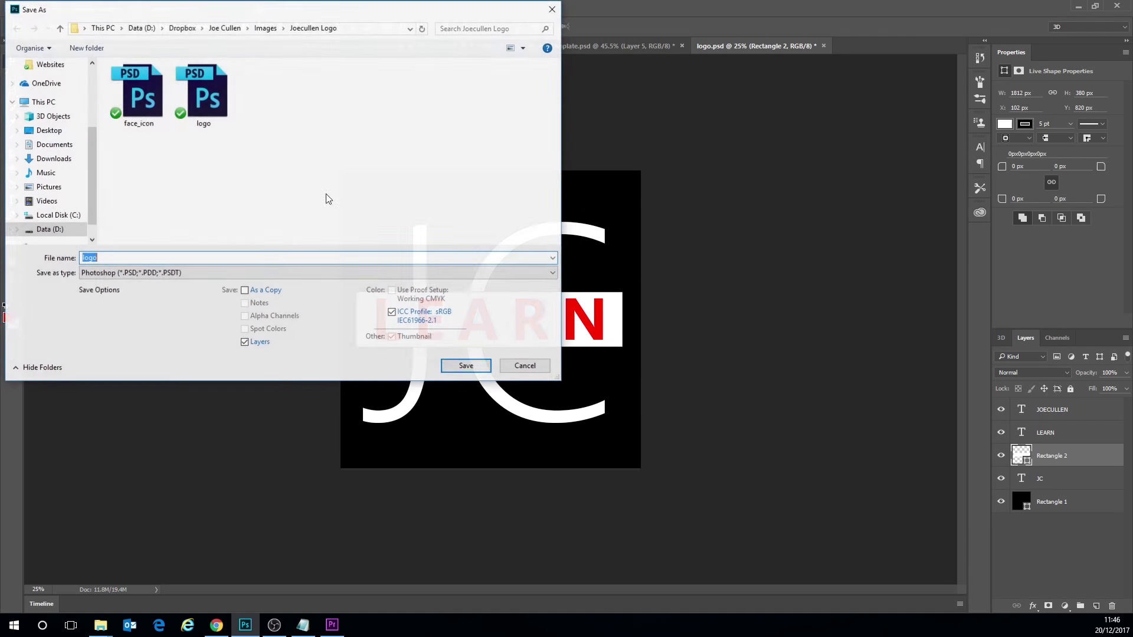
key(Return)
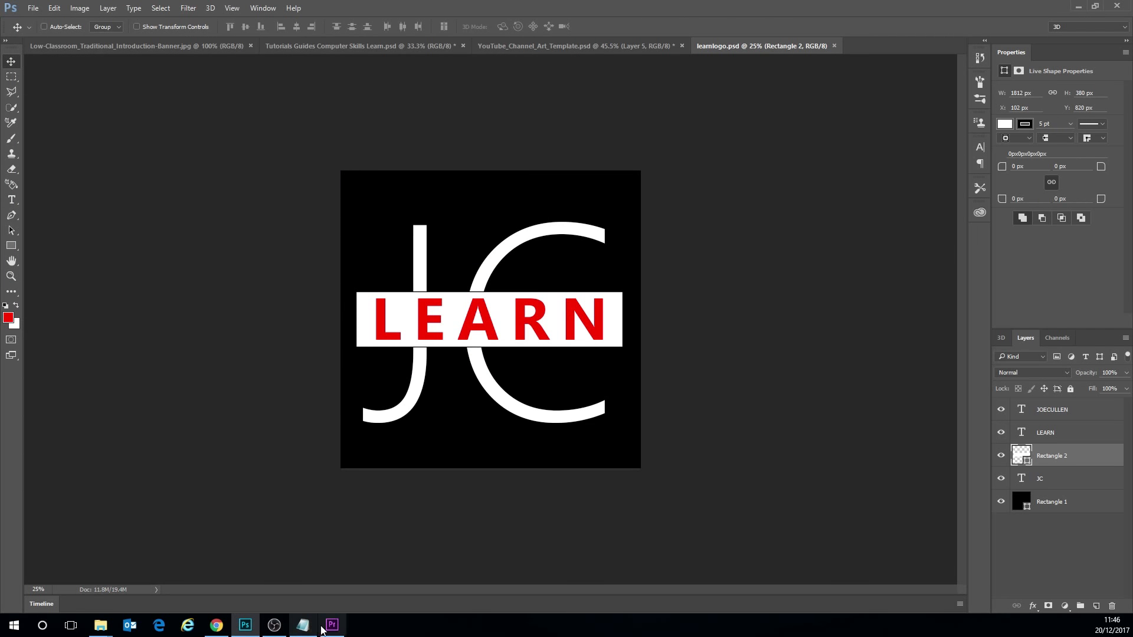
- Switch to Chrome and upload the learnlogo JPEG from the Dropbox Images folder as the brand account's profile photo, keeping its full crop
click(217, 626)
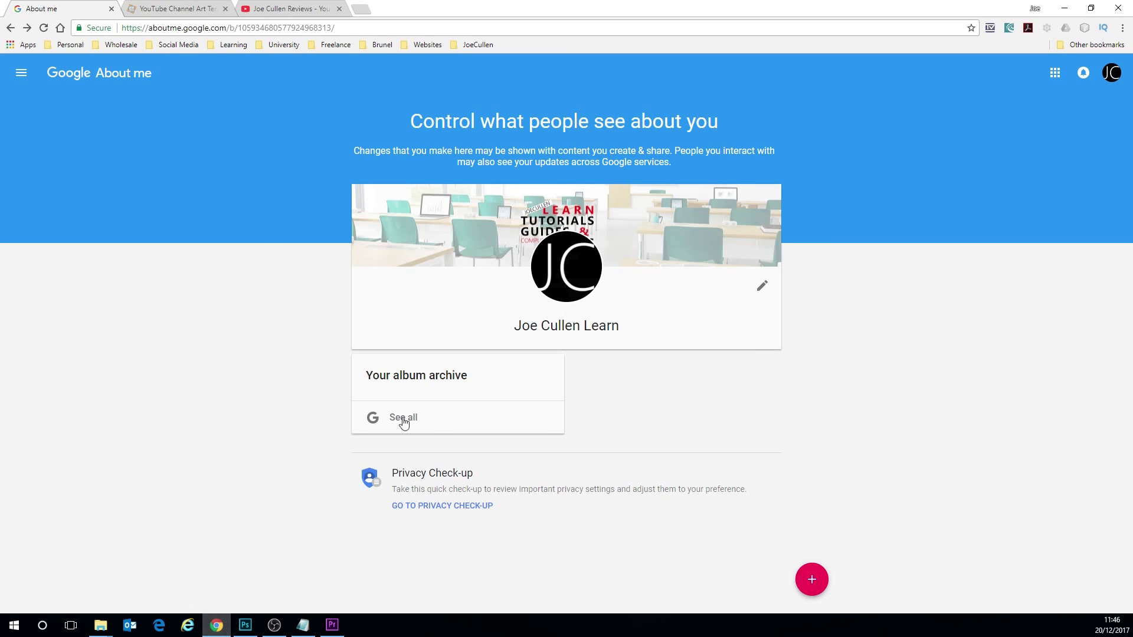
click(570, 271)
click(468, 258)
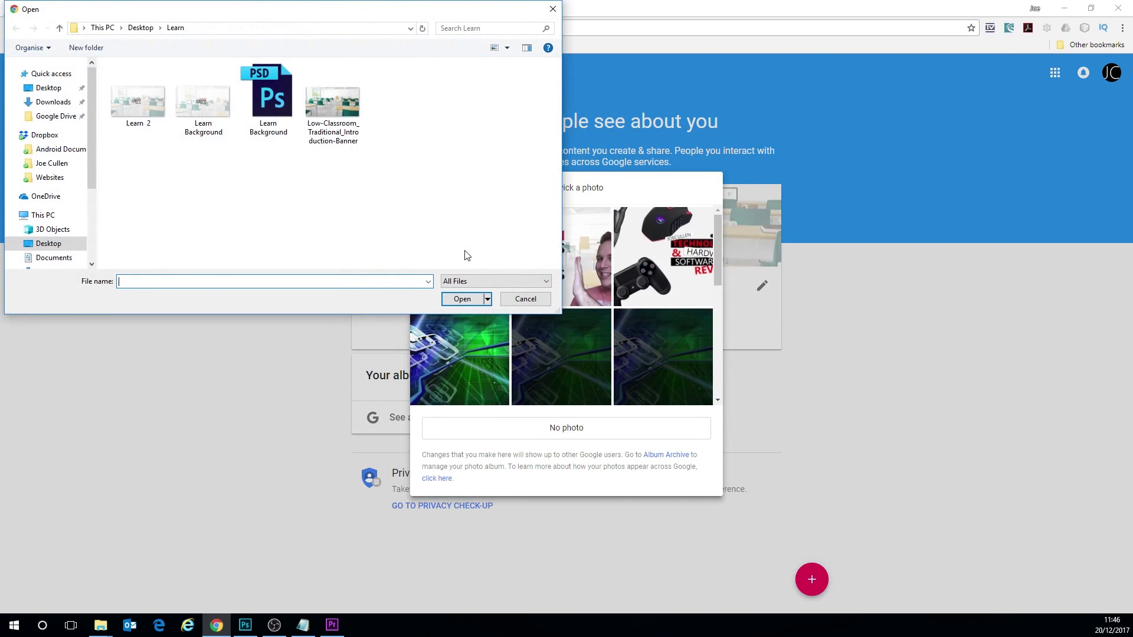
click(51, 163)
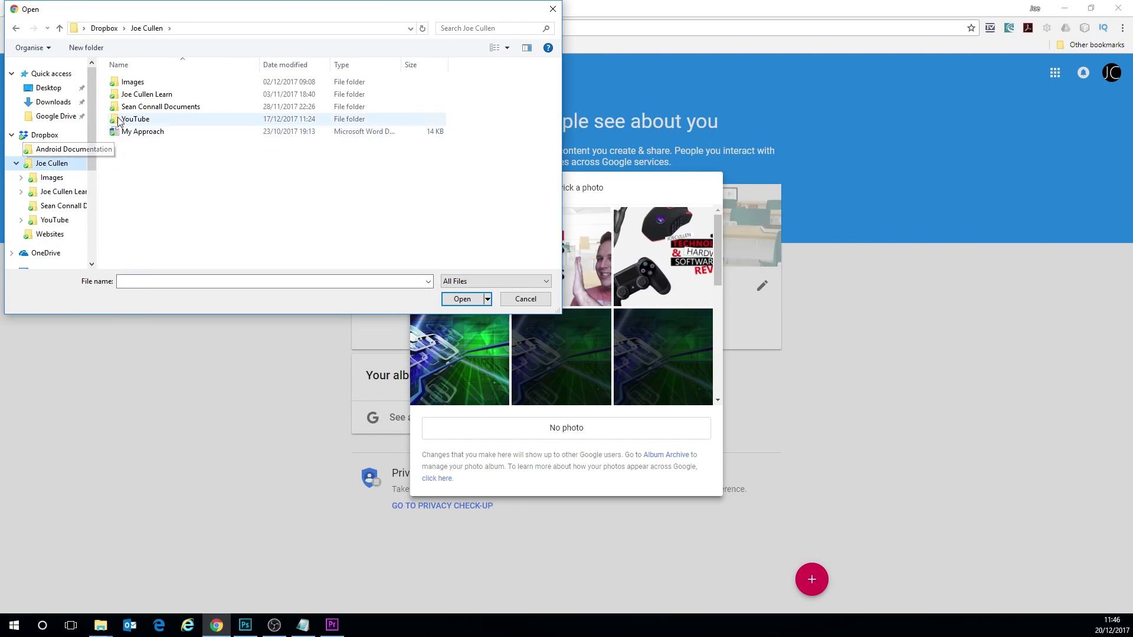
double_click(133, 81)
click(133, 82)
click(469, 302)
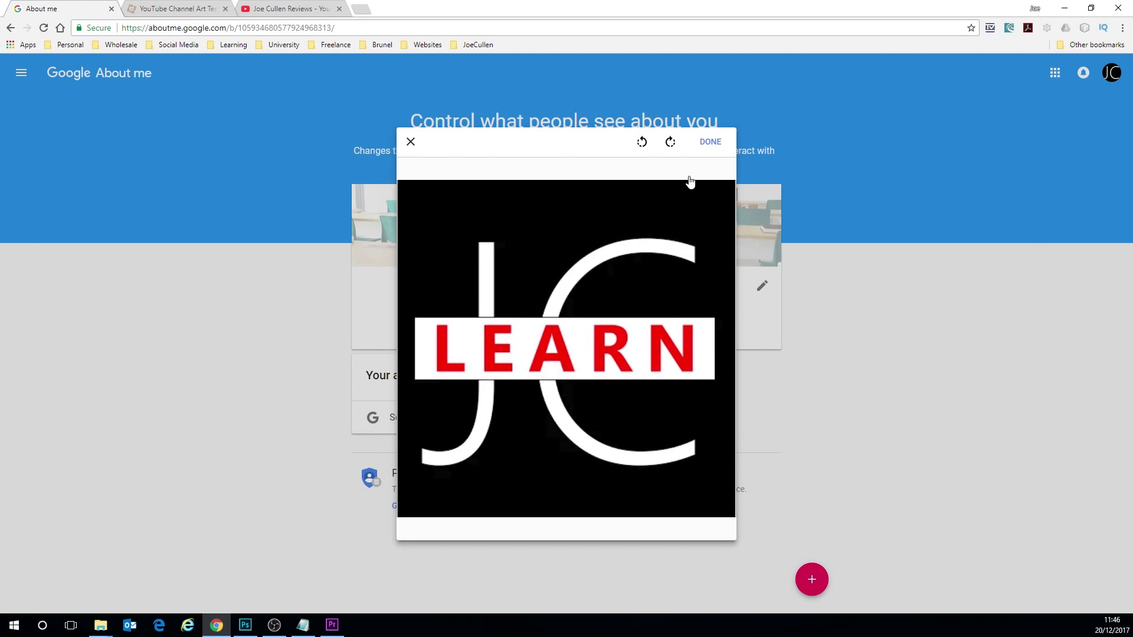
click(707, 145)
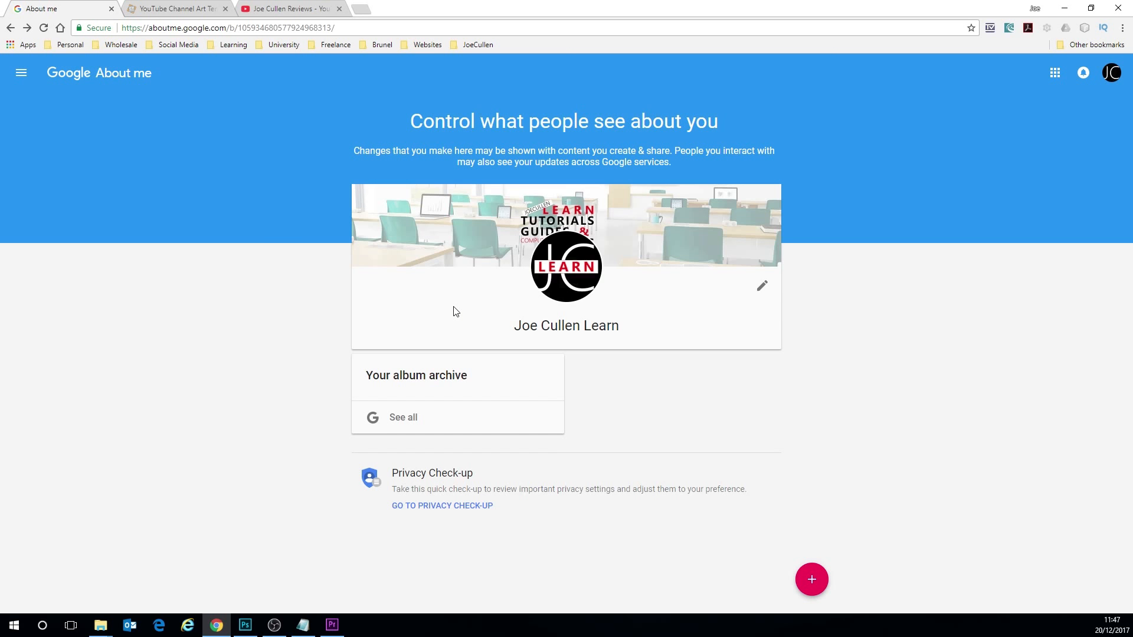
- Open the brand account's YouTube channel page to check its banner and icon
click(299, 32)
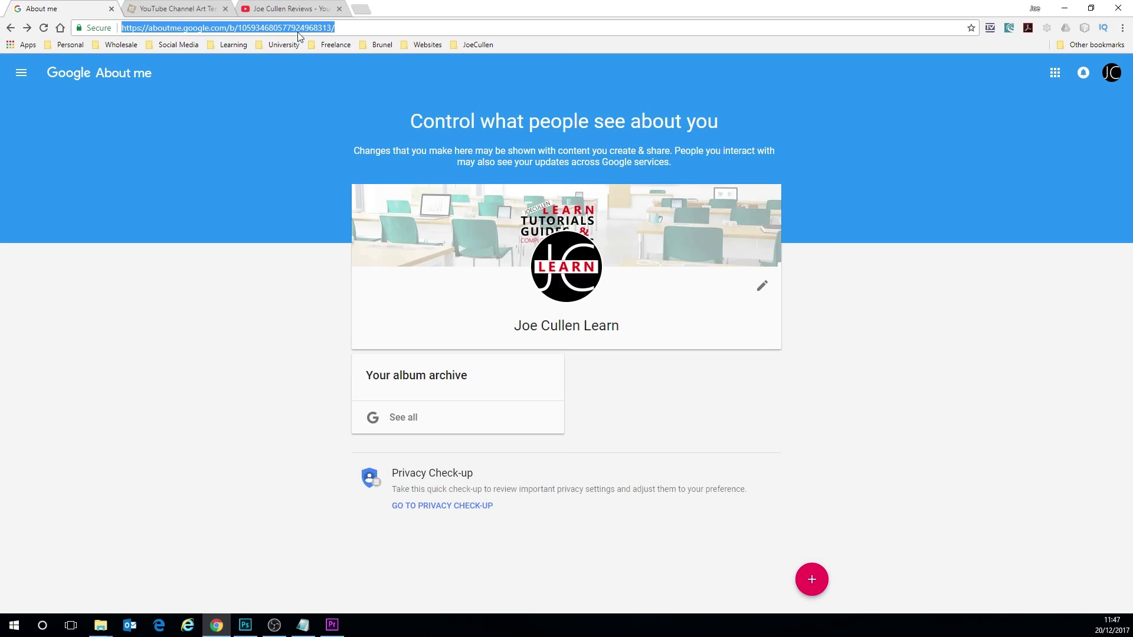
text(you)
key(Return)
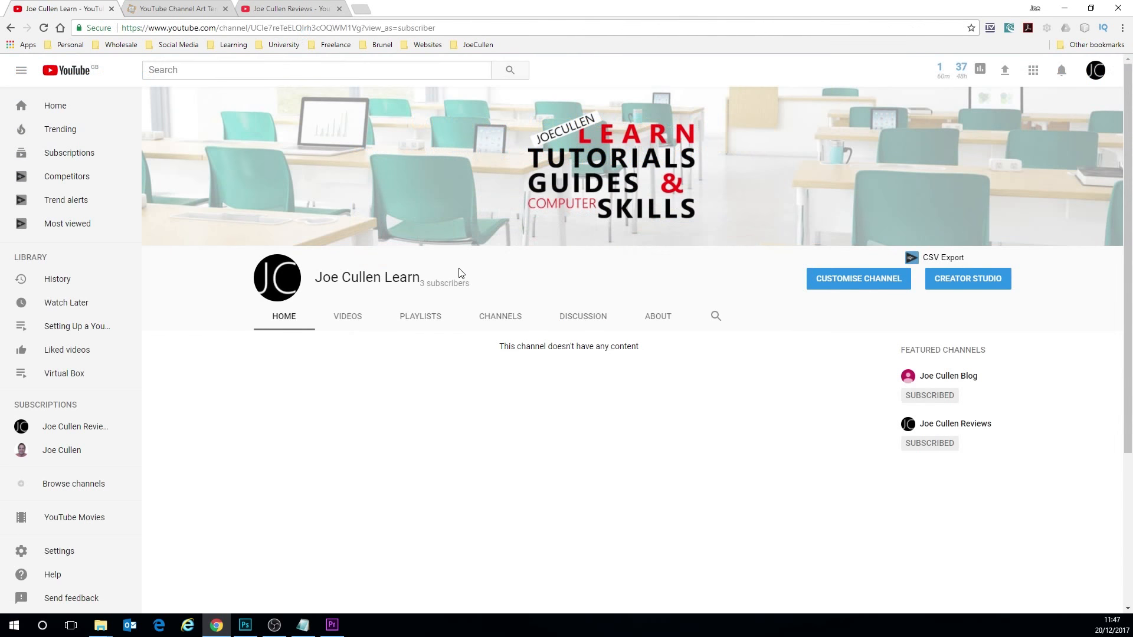